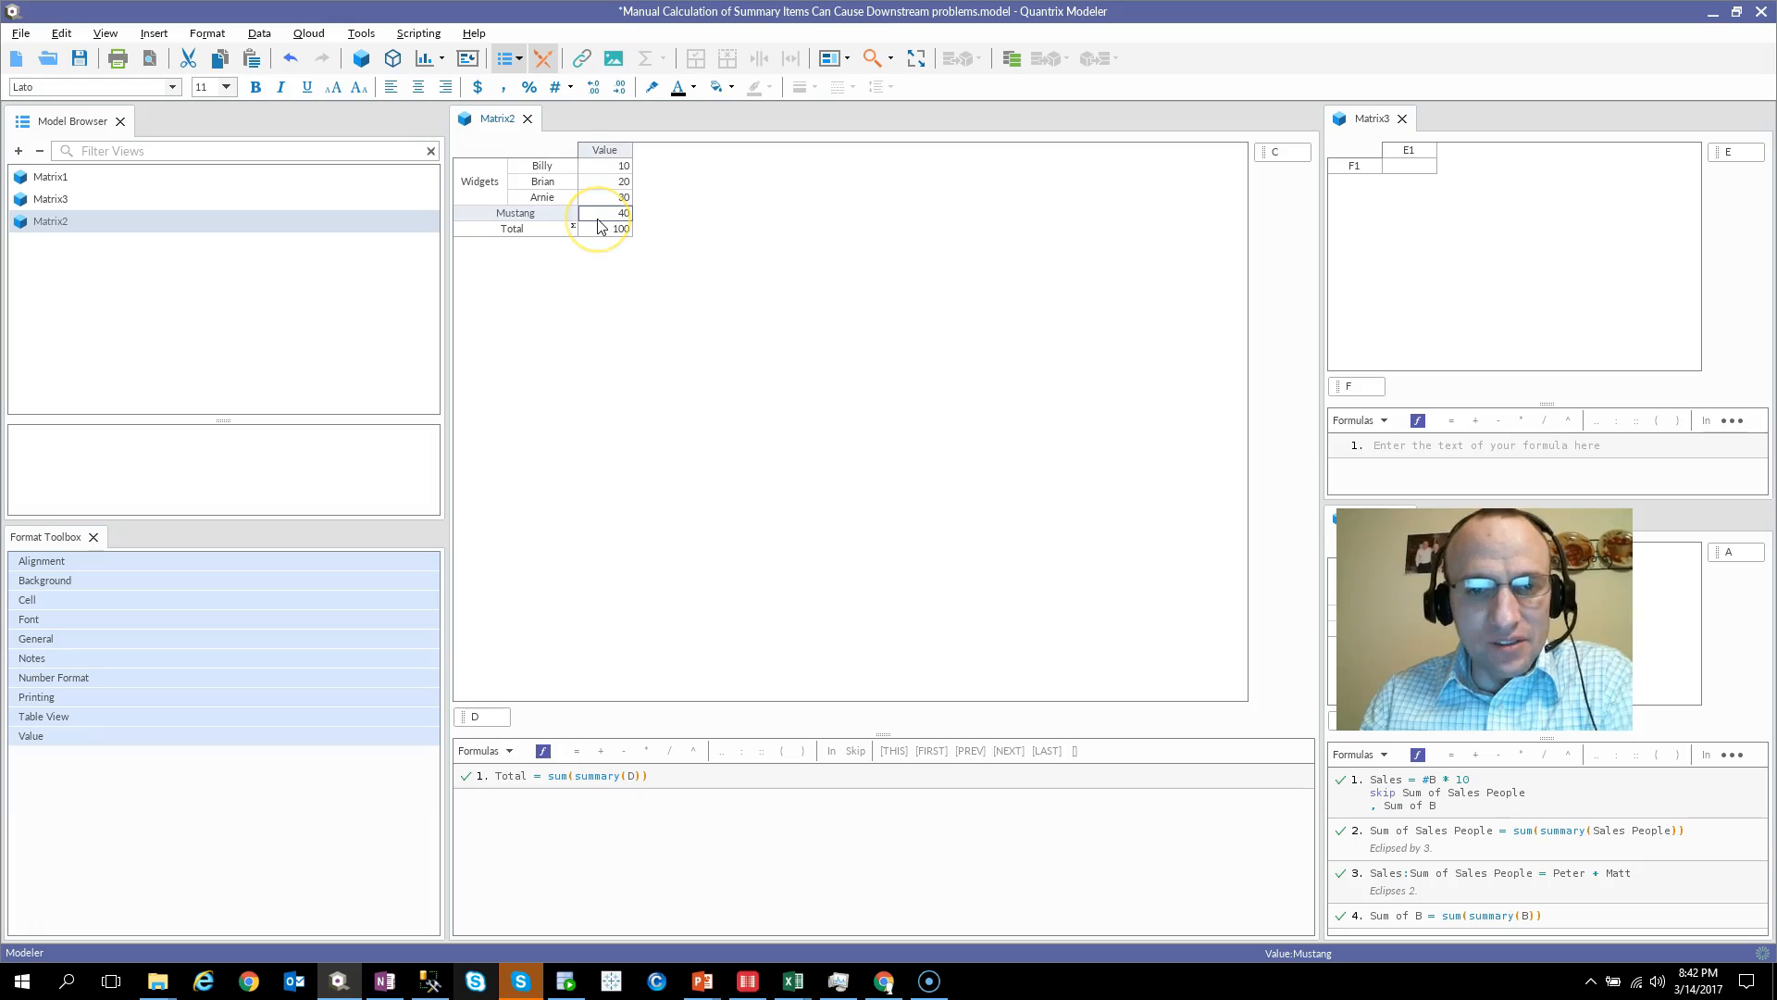
Examine Matrix2's Total item, the summary options for category D, the sum of the values above Total, and the Widgets group.
click(590, 231)
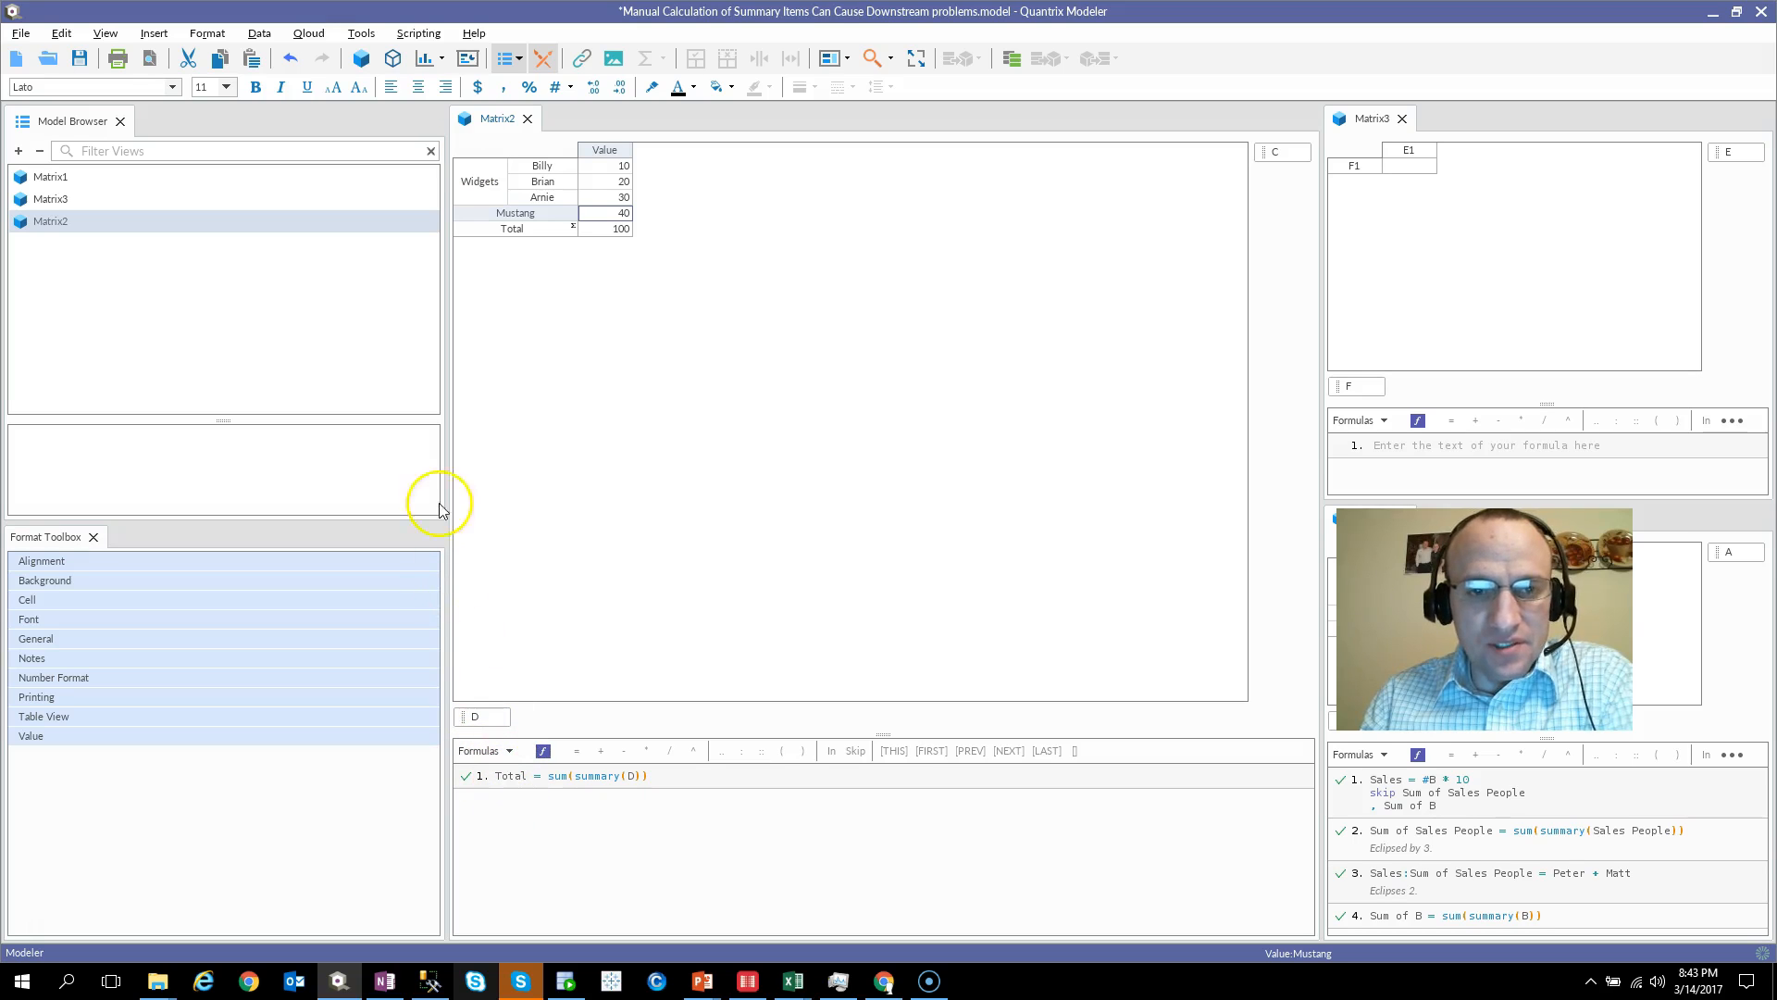
click(516, 232)
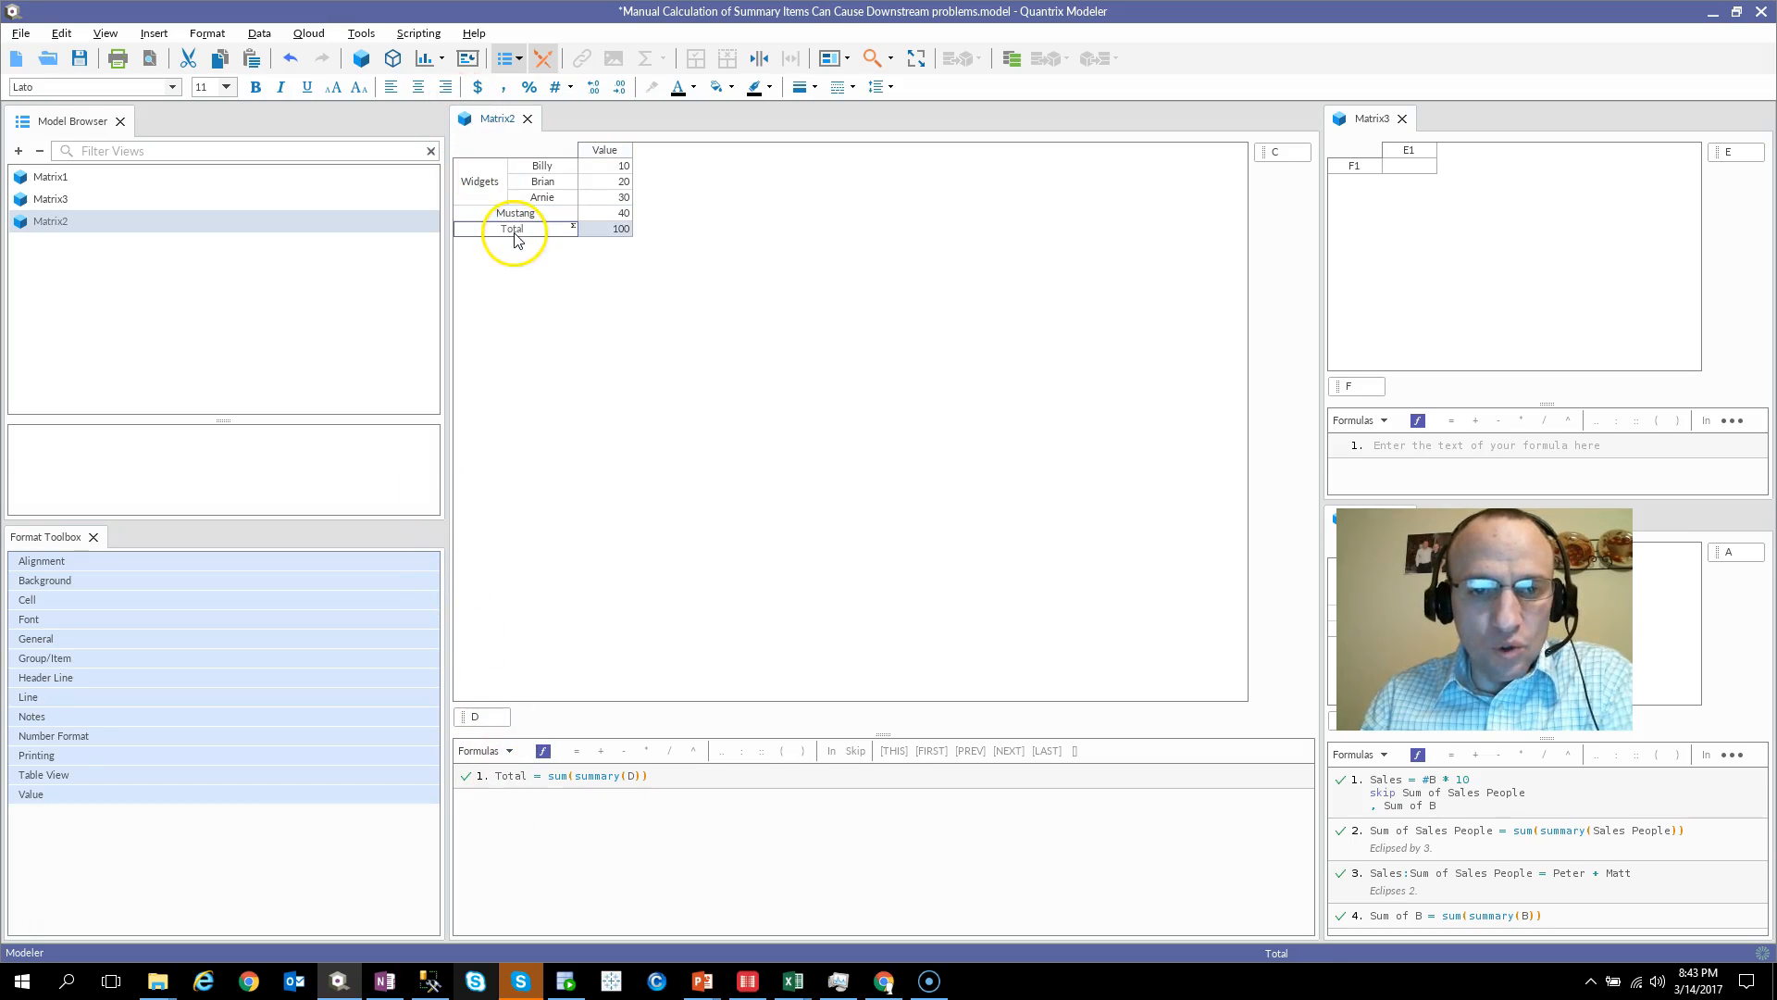
click(498, 721)
right_click(498, 711)
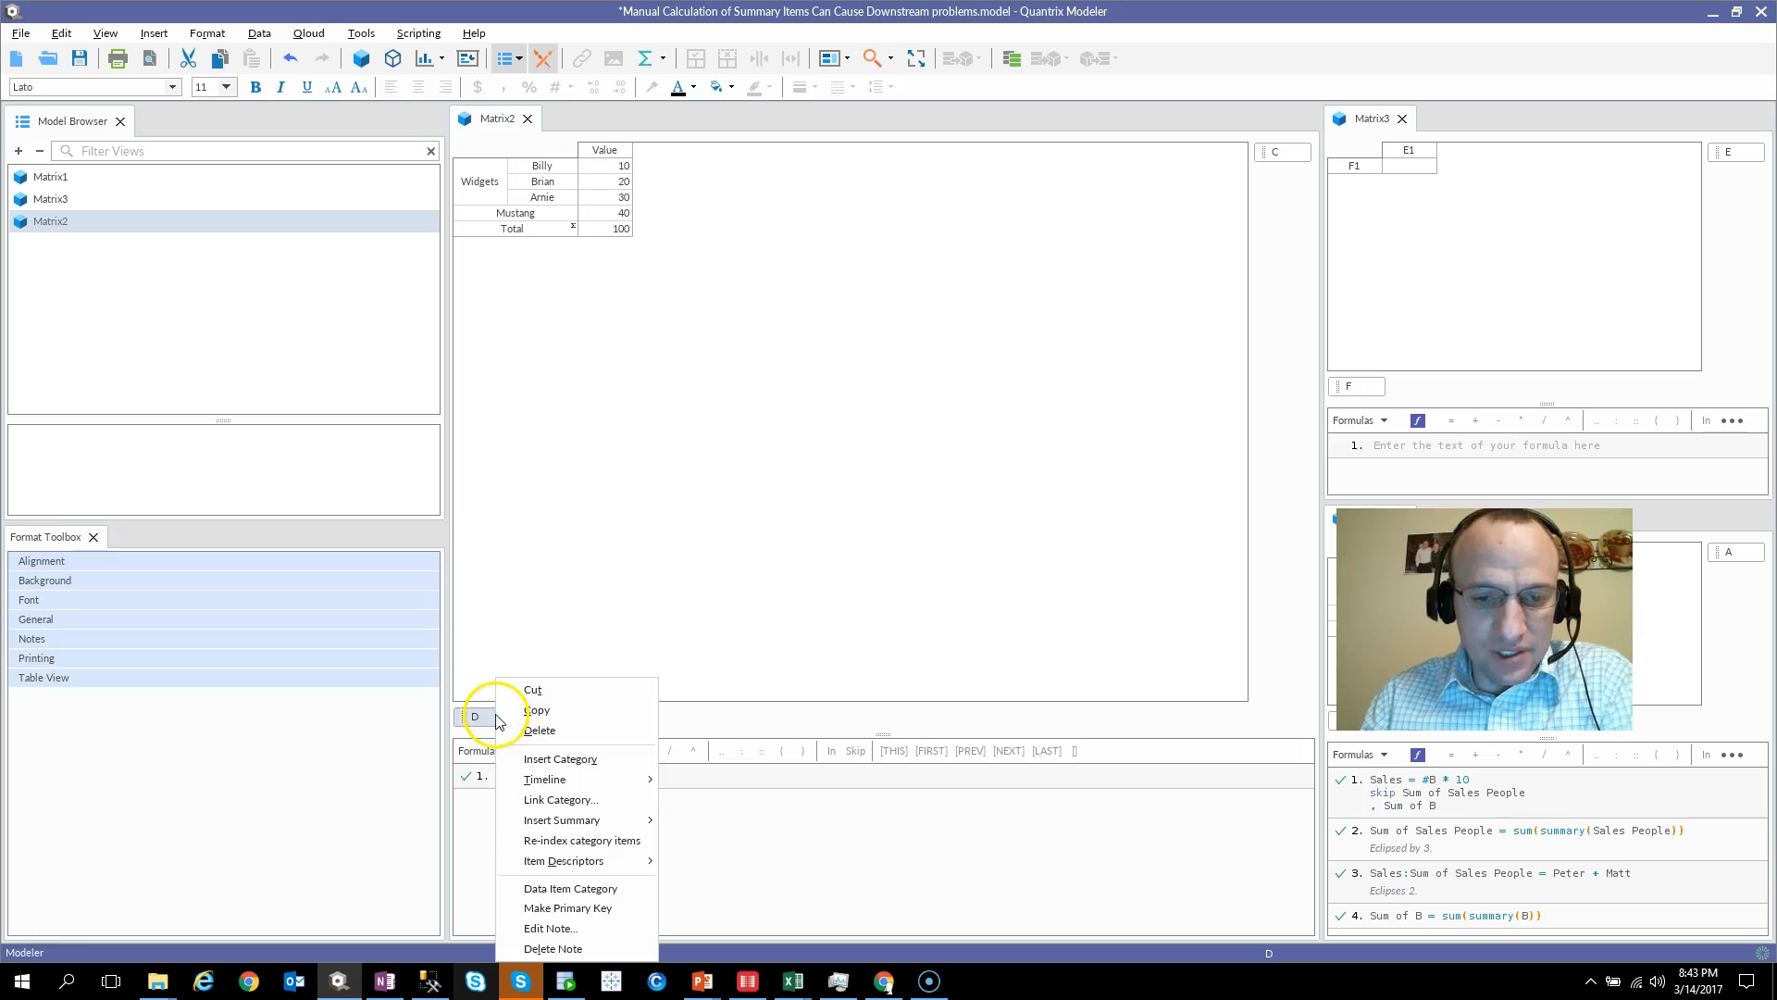
mouse_move(597, 820)
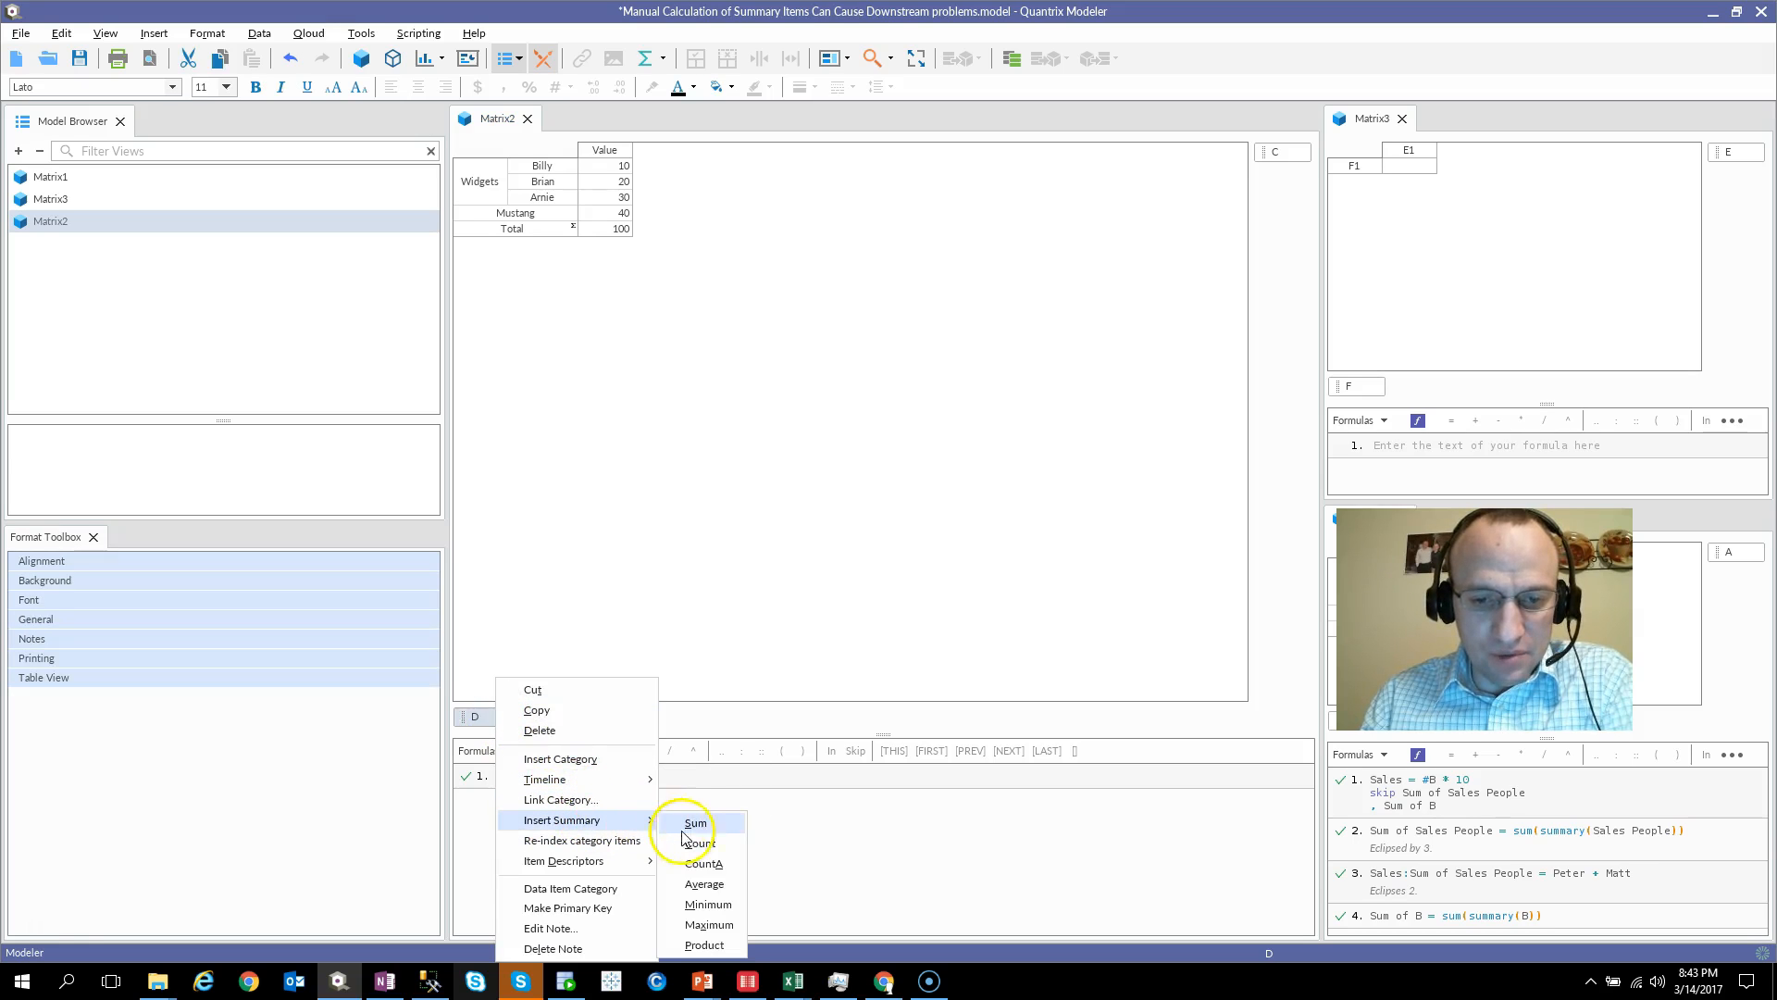
click(701, 822)
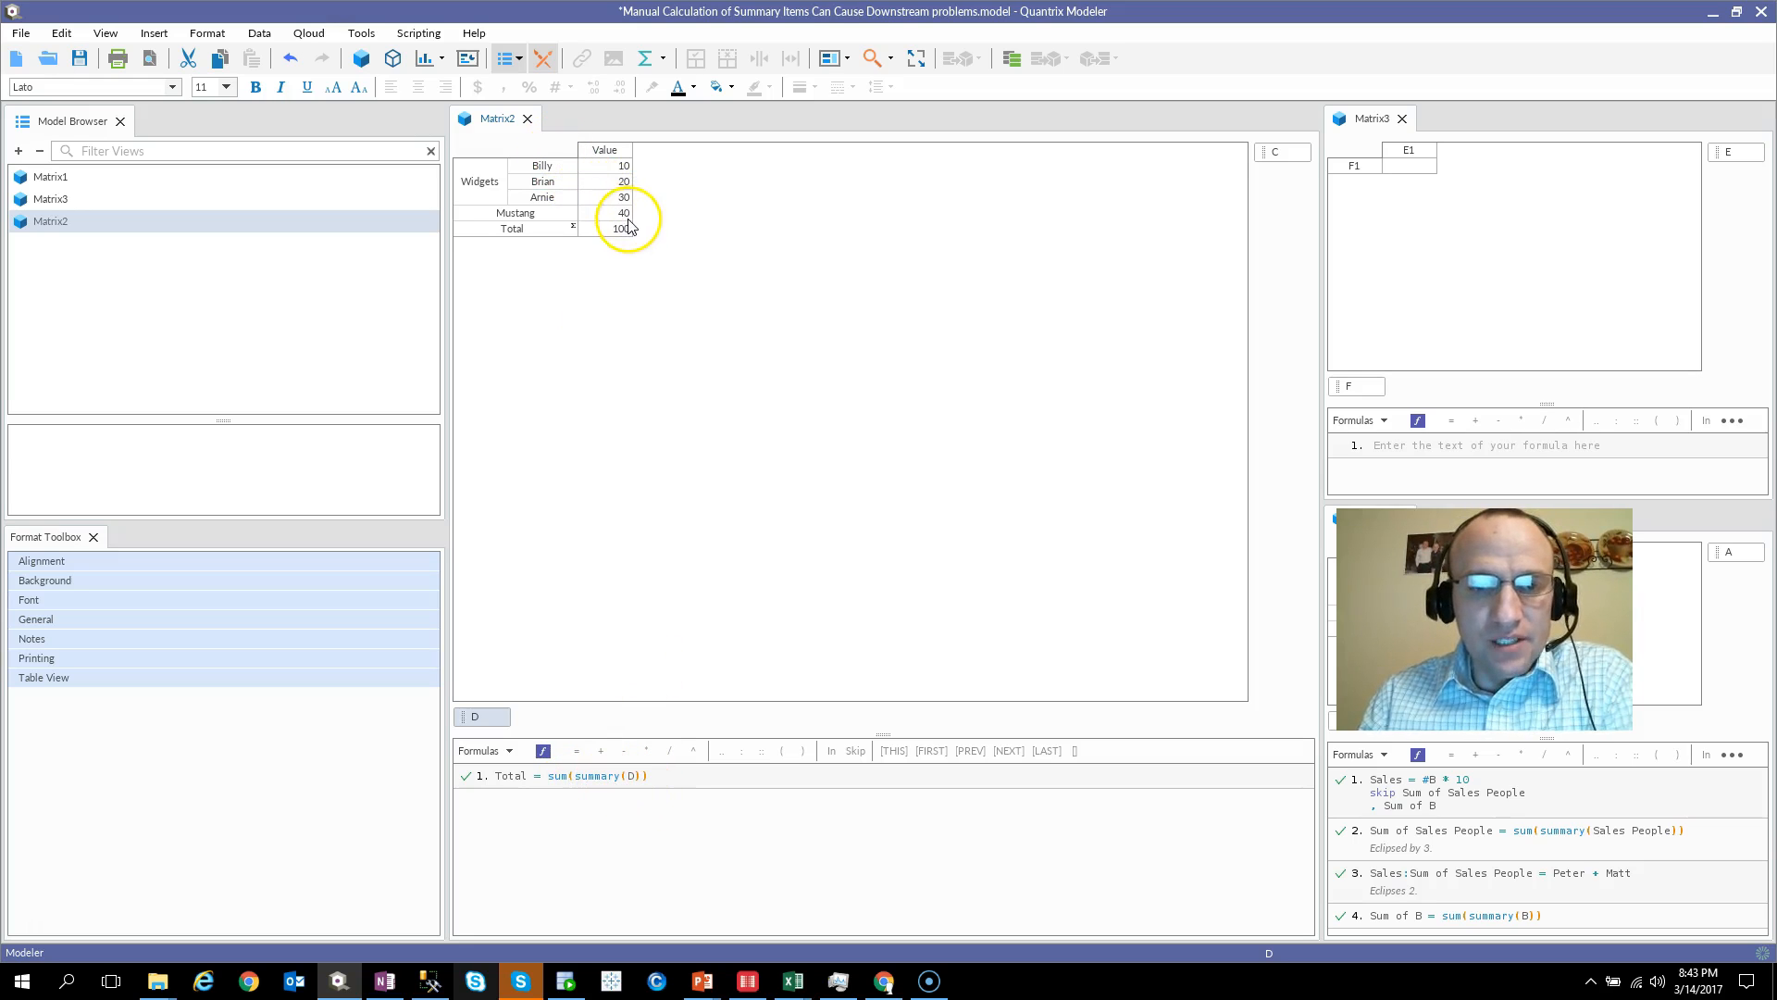
drag(623, 220, 624, 172)
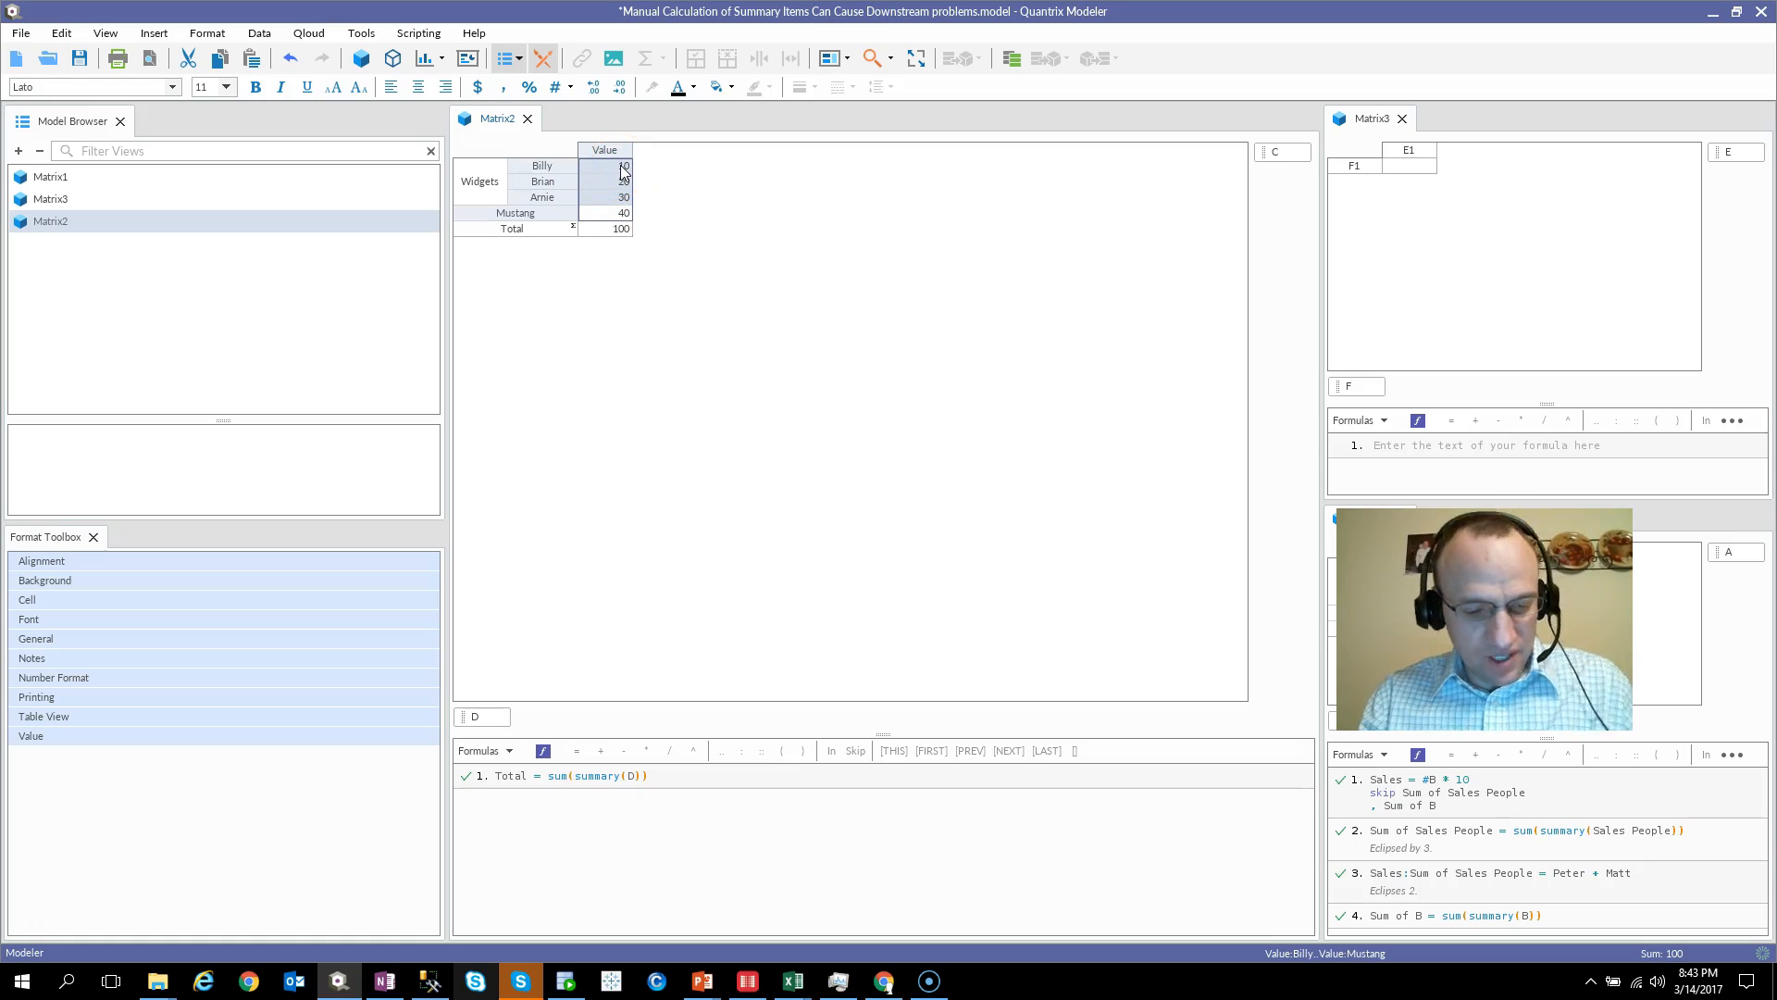
drag(1526, 882, 1727, 963)
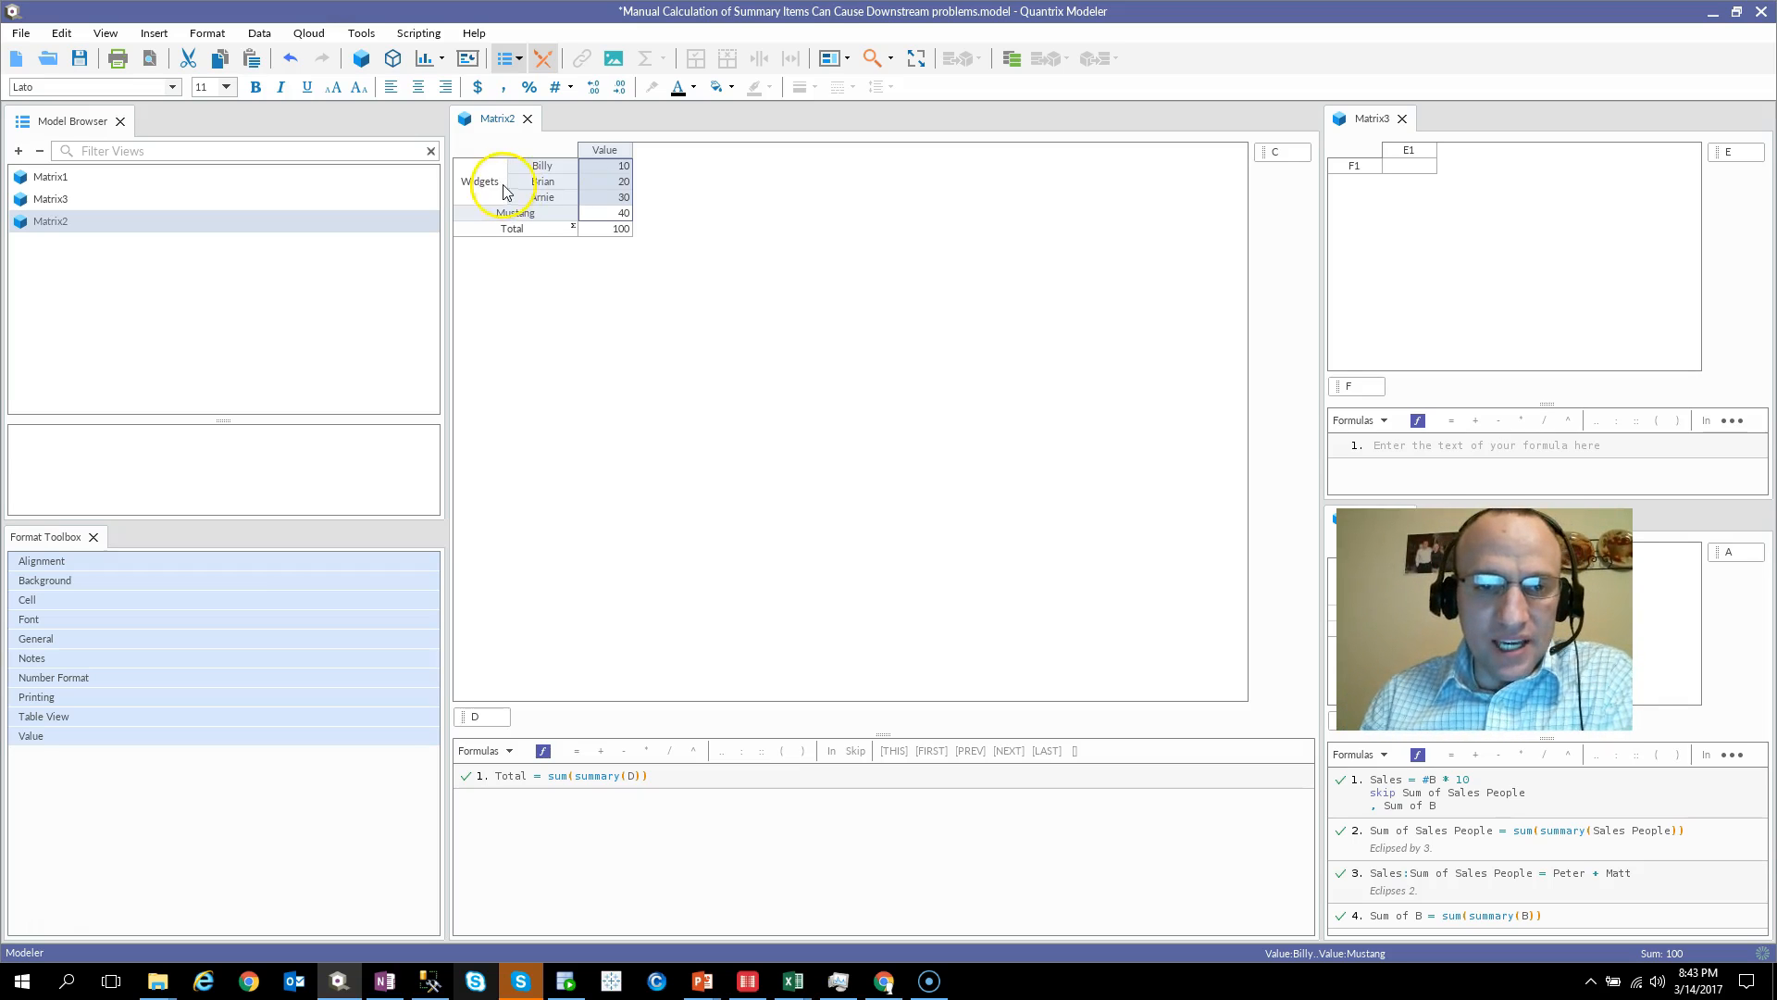
click(556, 201)
drag(548, 169, 547, 198)
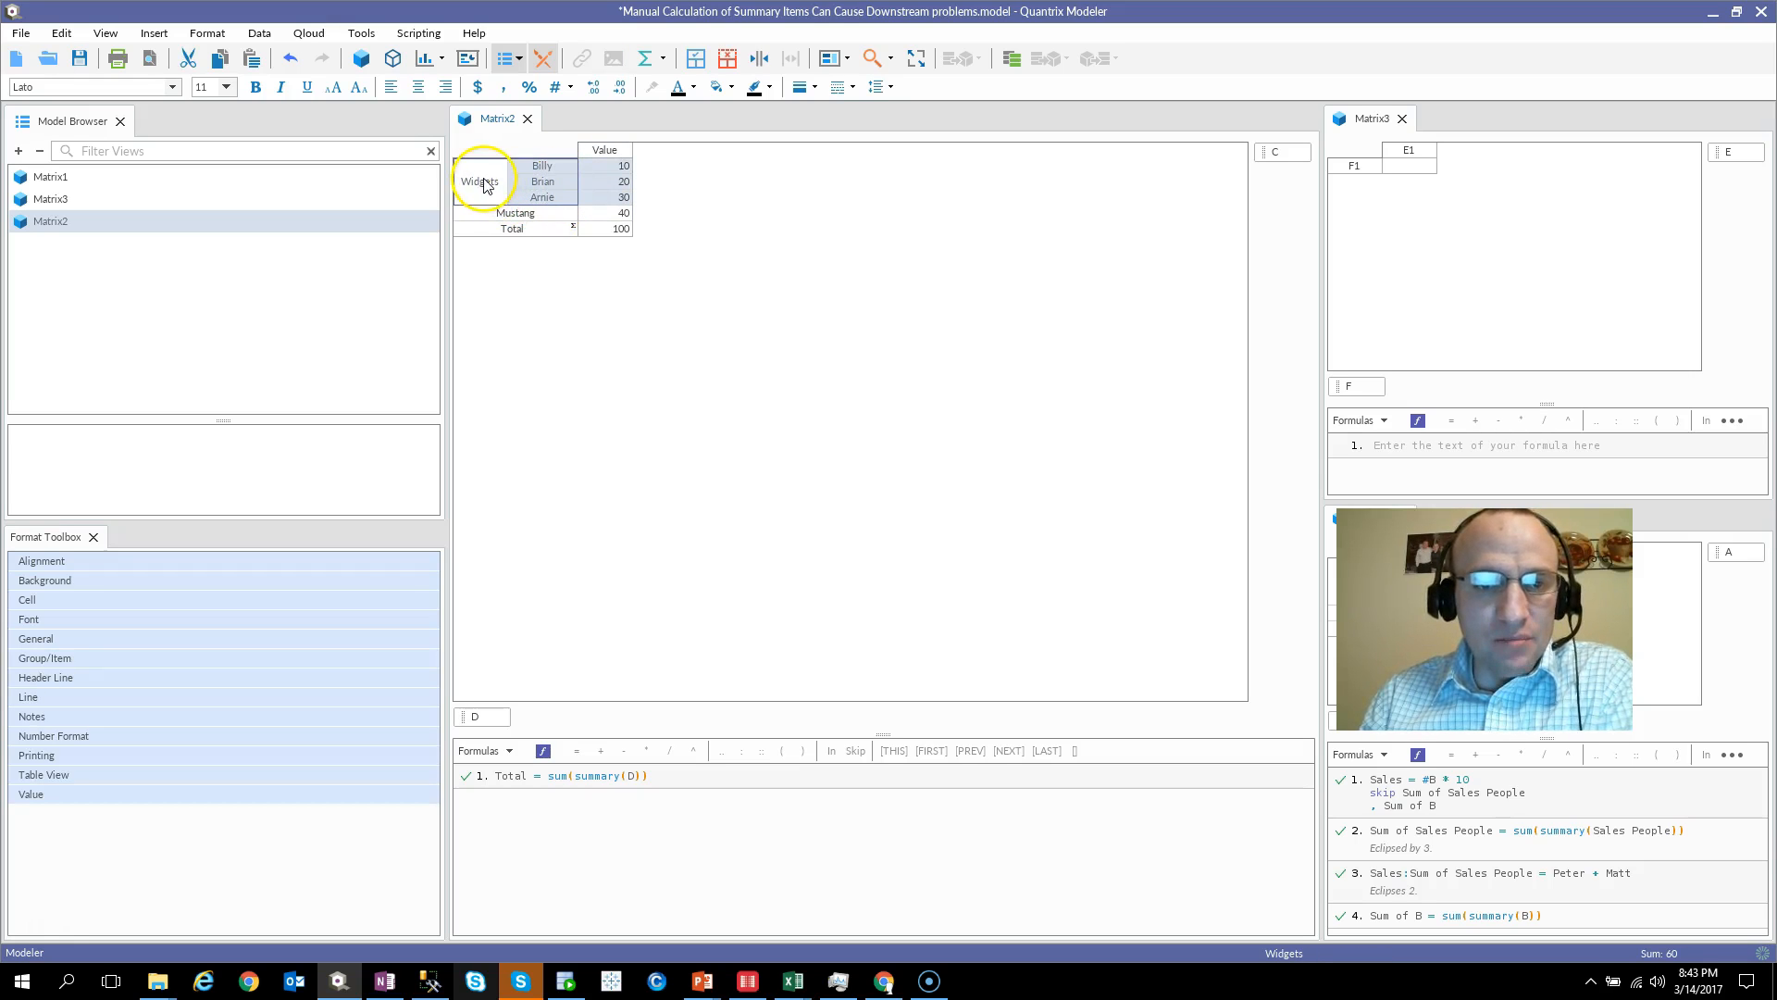
Add an ordinary item named Total Widgets at the end of the Widgets group in Matrix2.
click(553, 198)
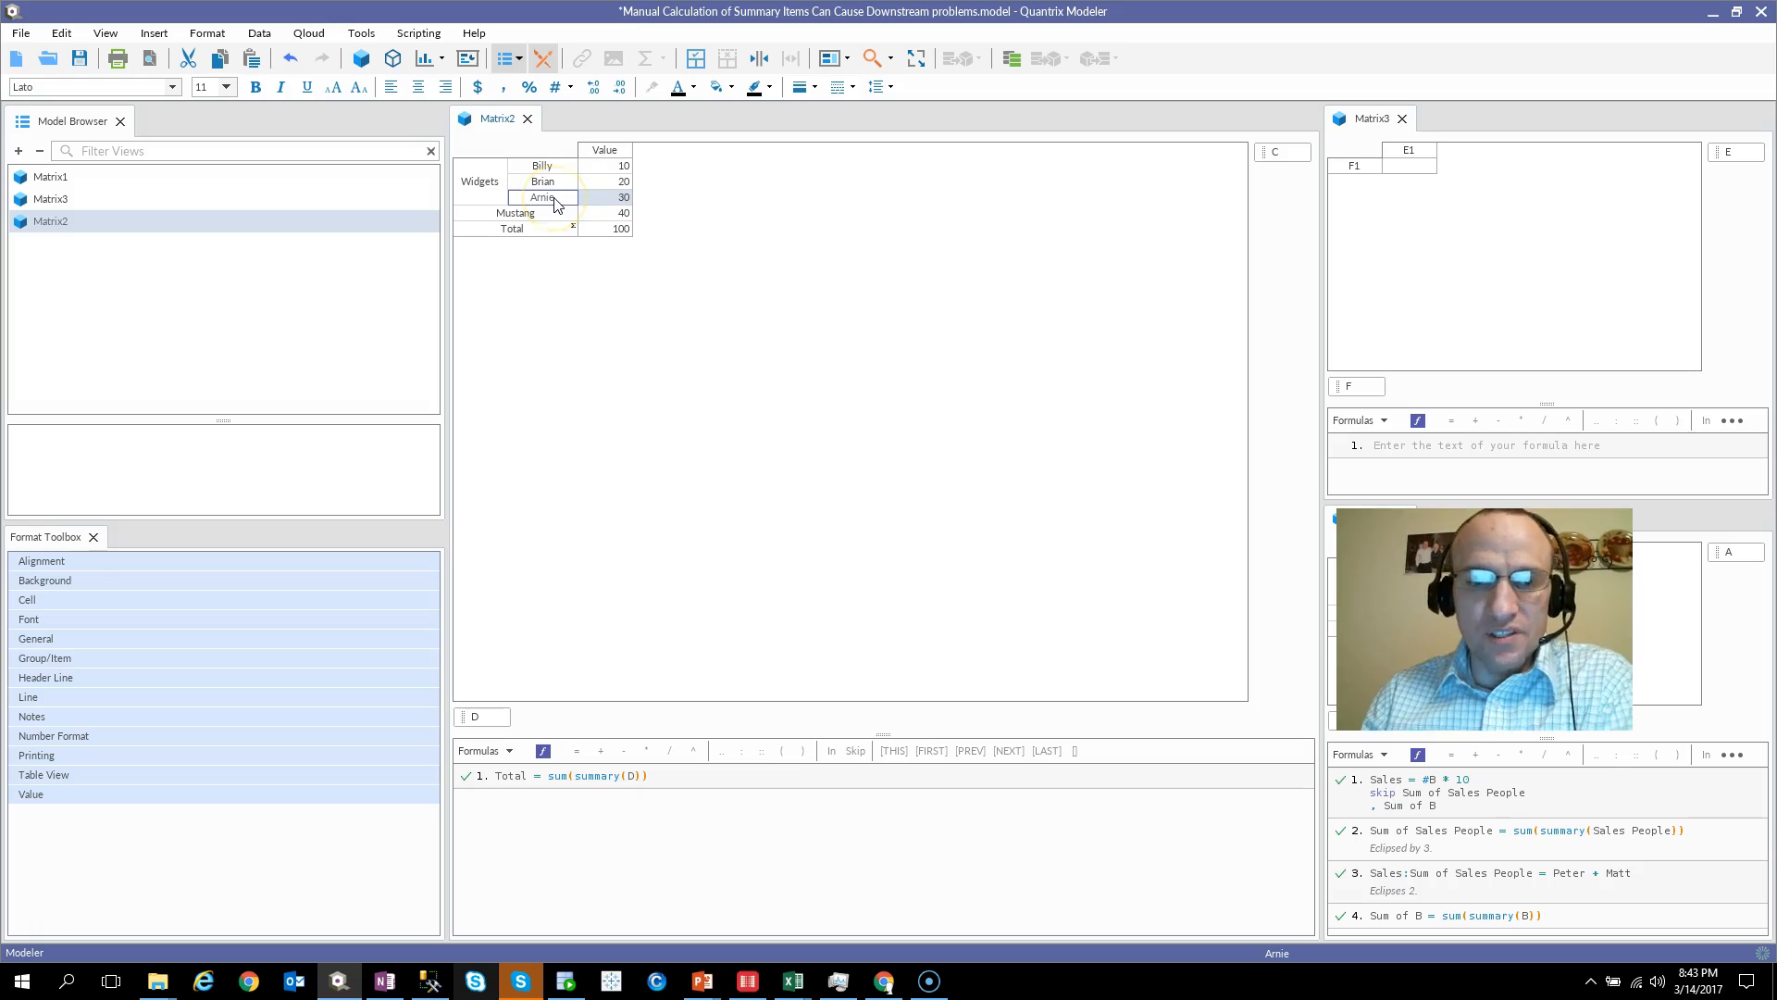
key(Return)
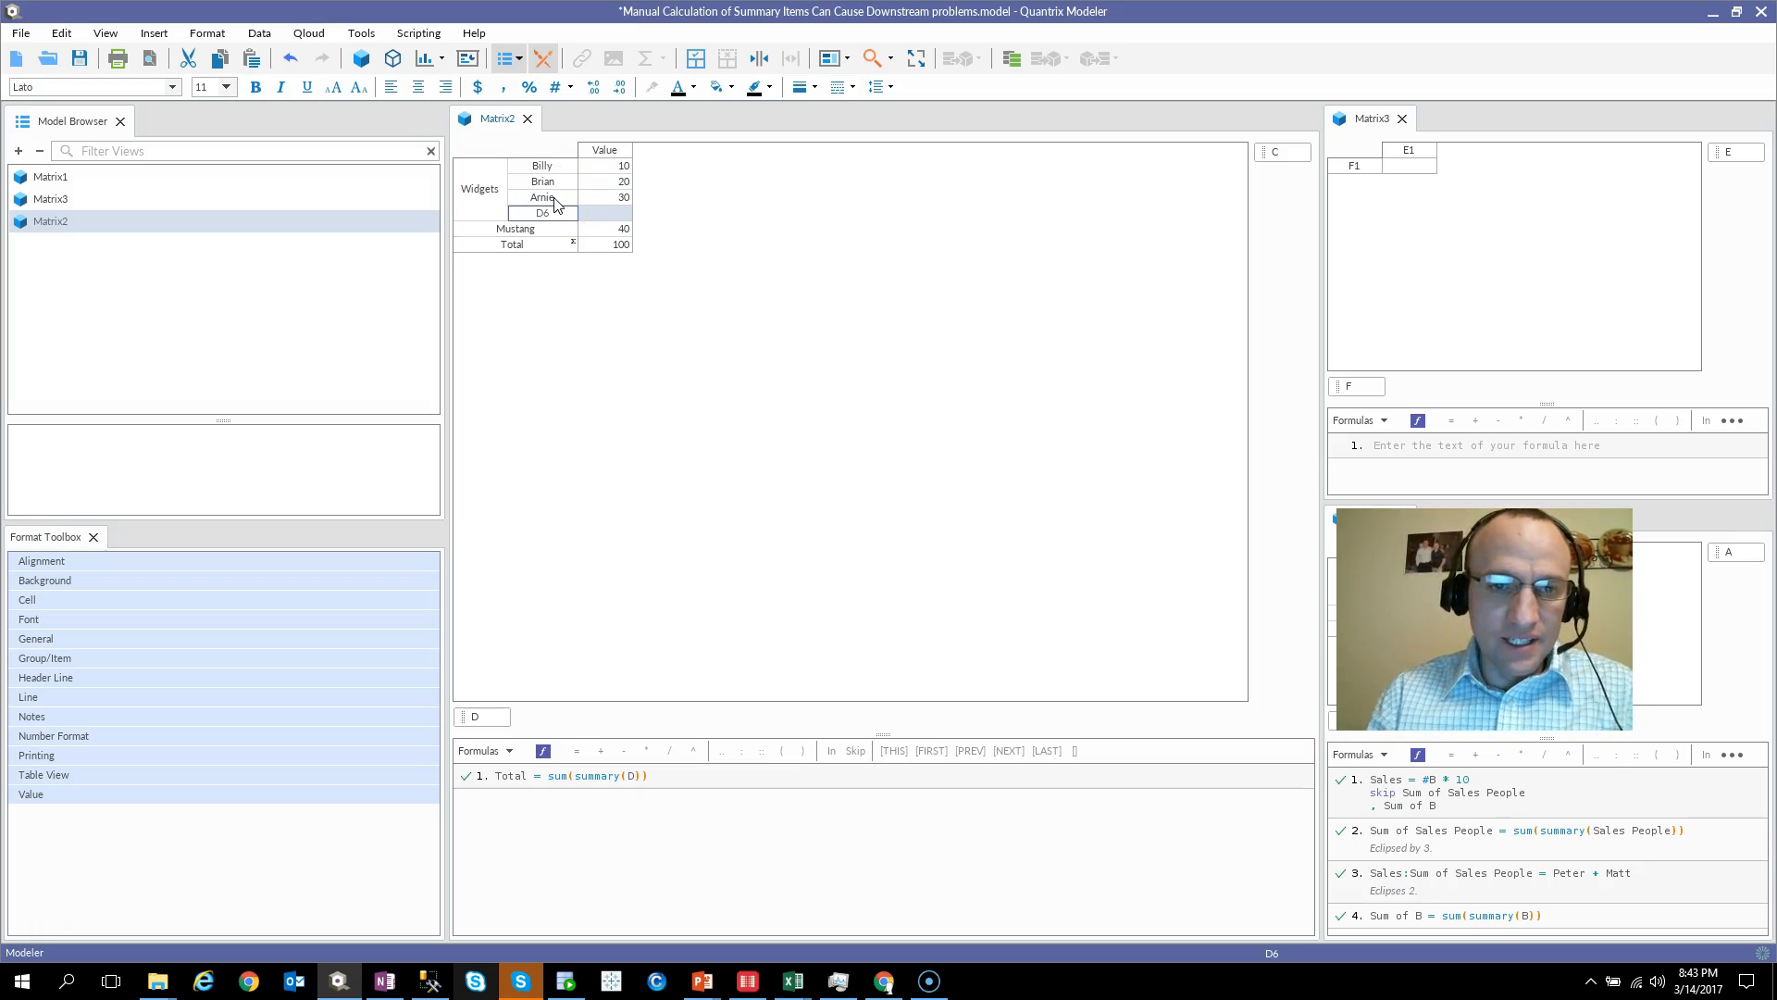
click(556, 215)
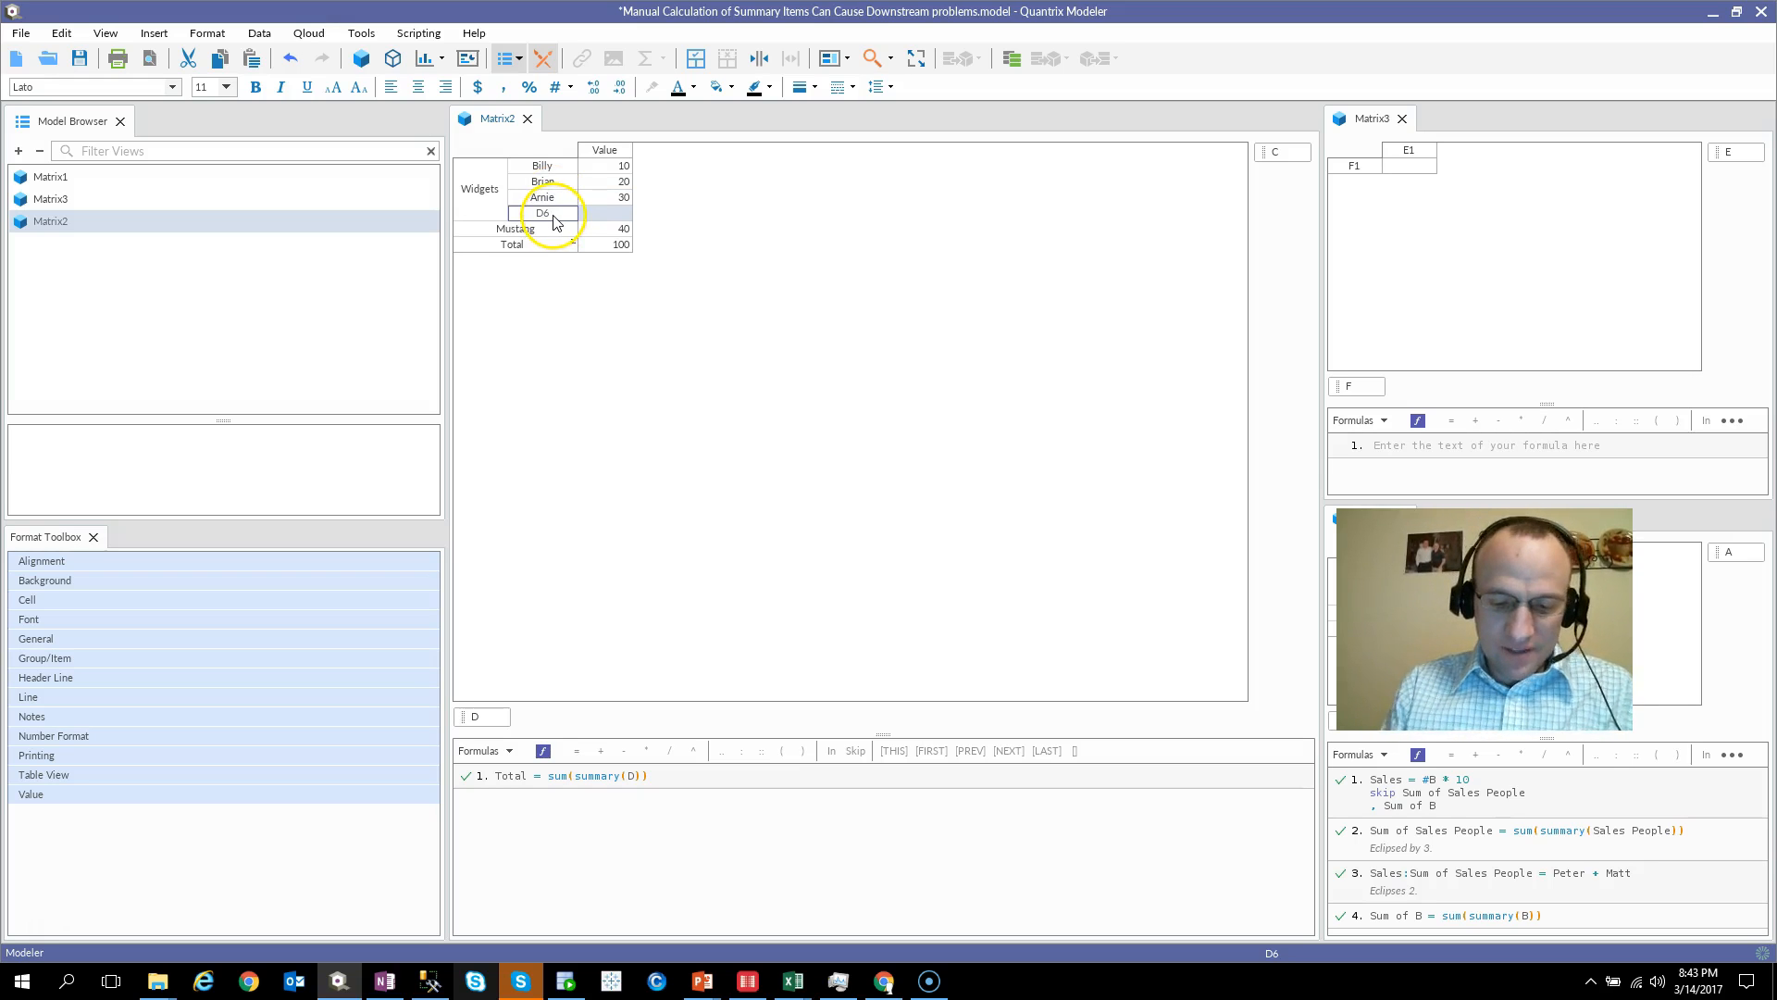
text(Total Wi)
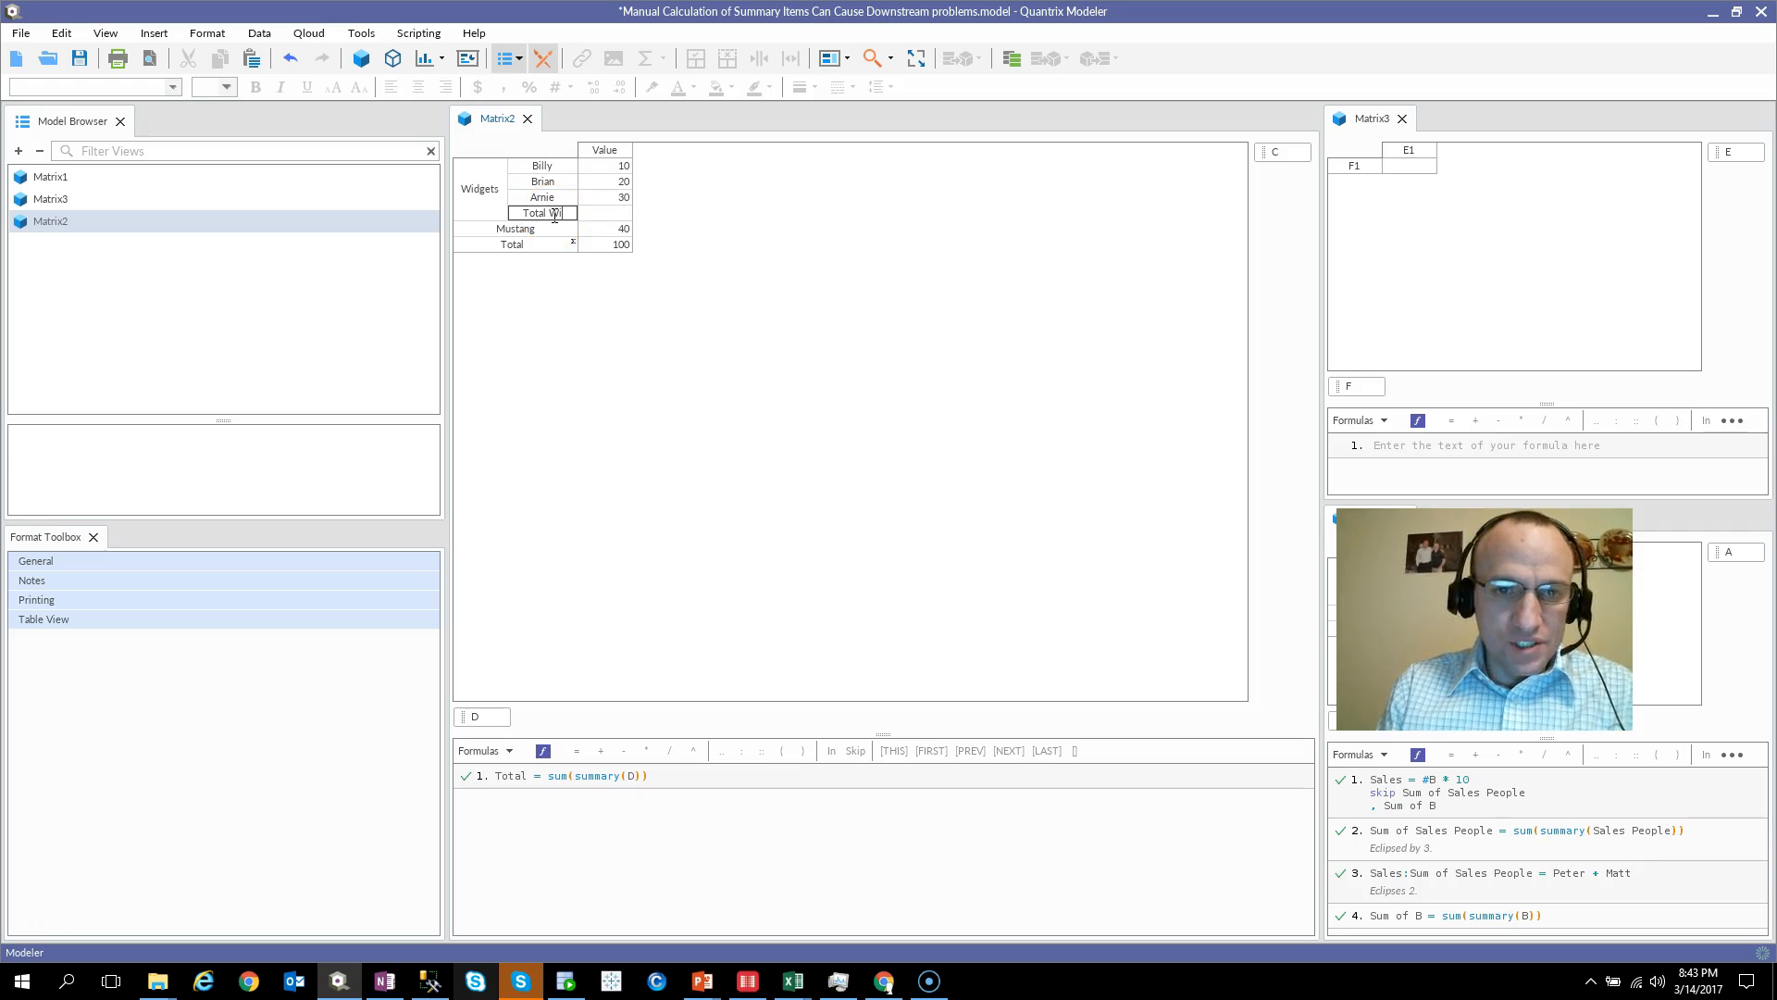
key(Return)
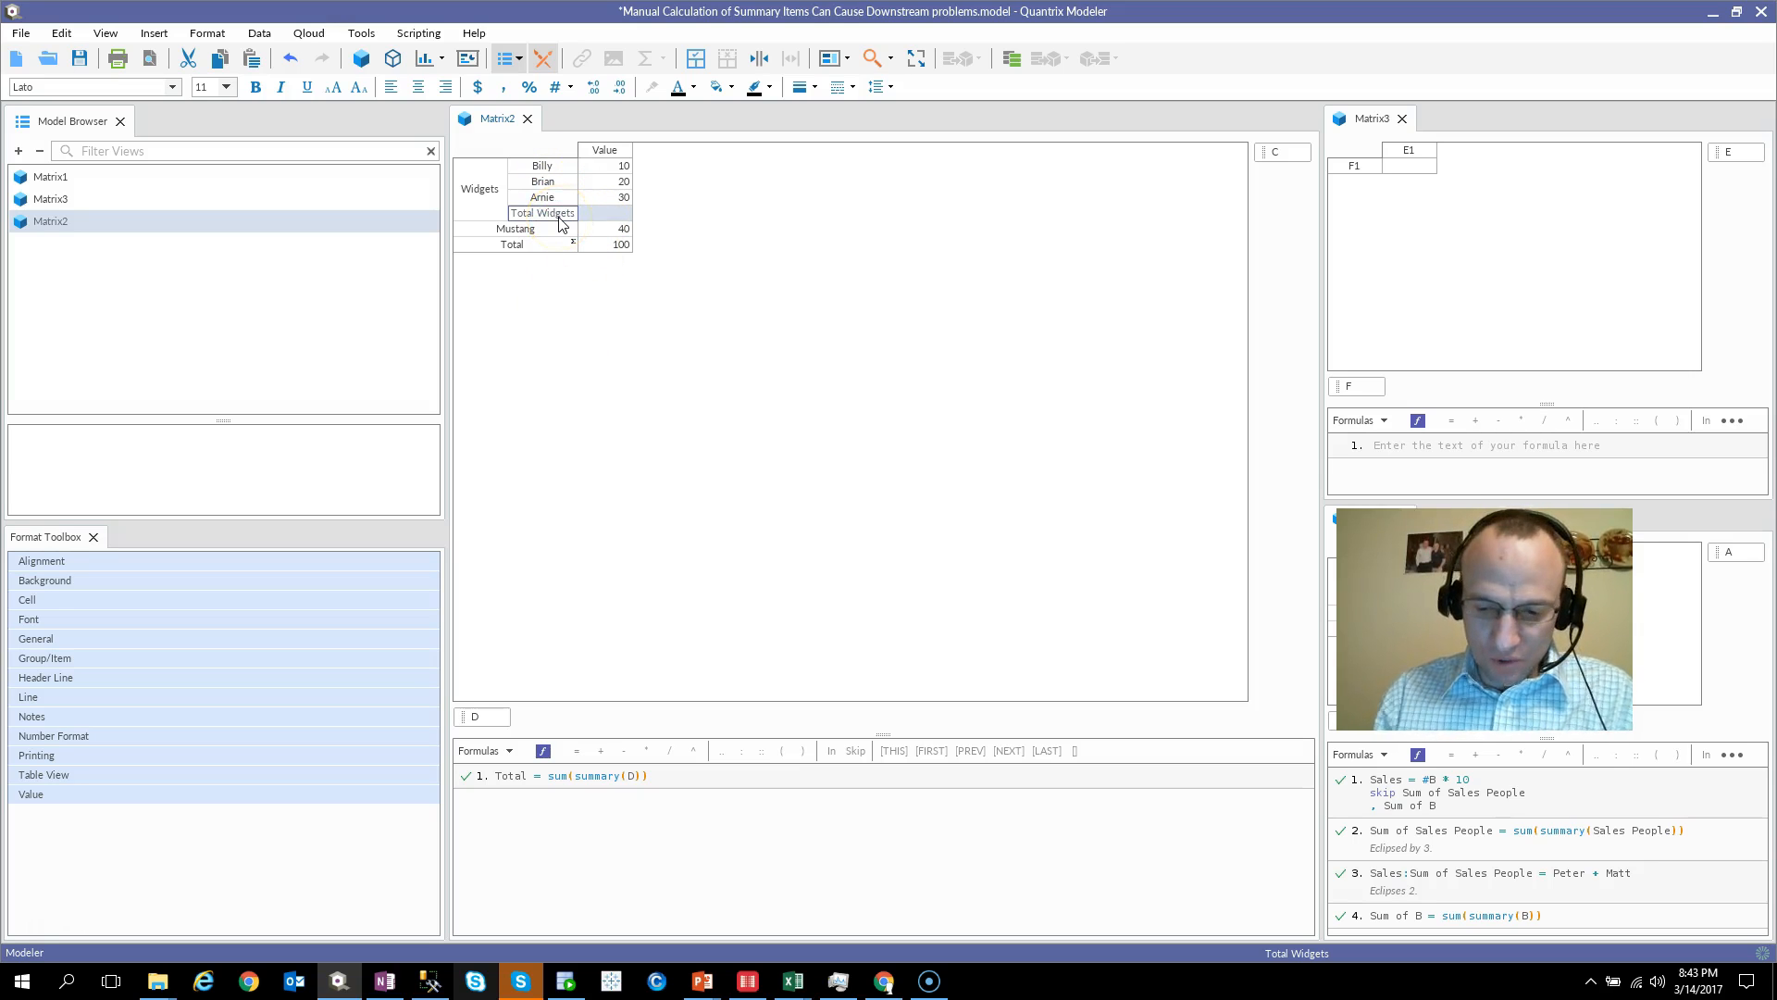
Give Total Widgets a manual formula using sum() with the group's three individual items added together by name.
key(equal)
text(sum(Billy +)
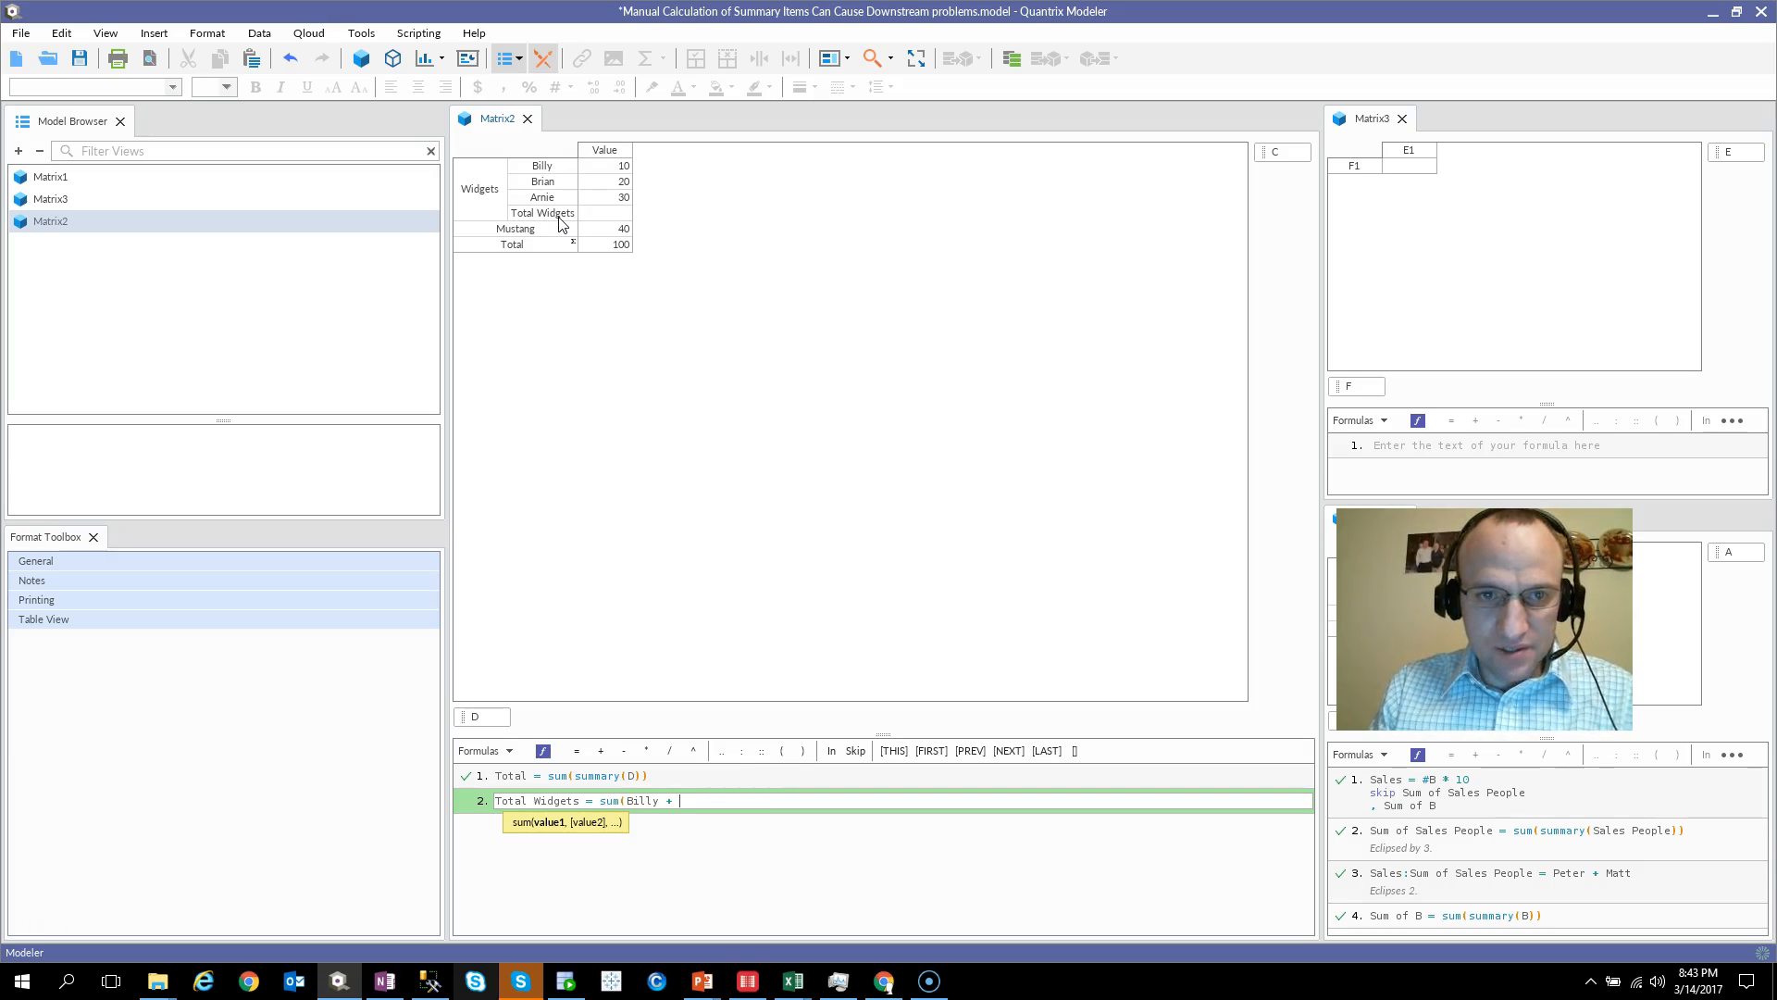
text( Brian +)
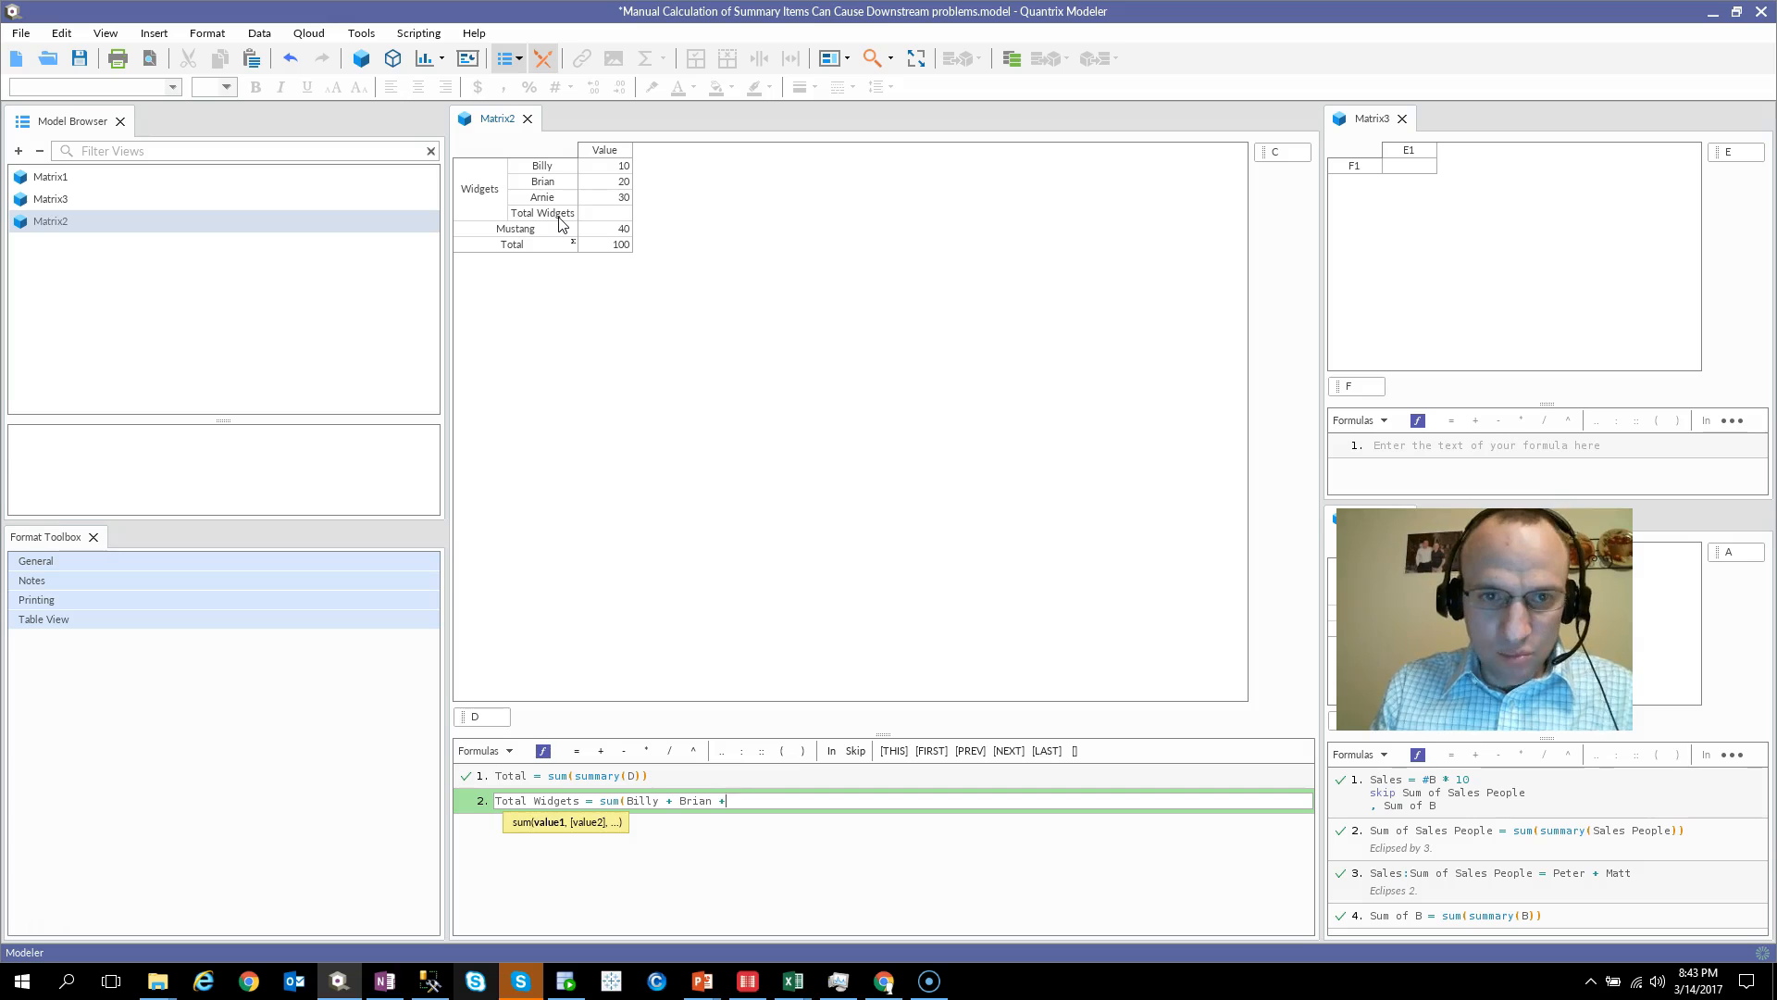
text( Arnie))
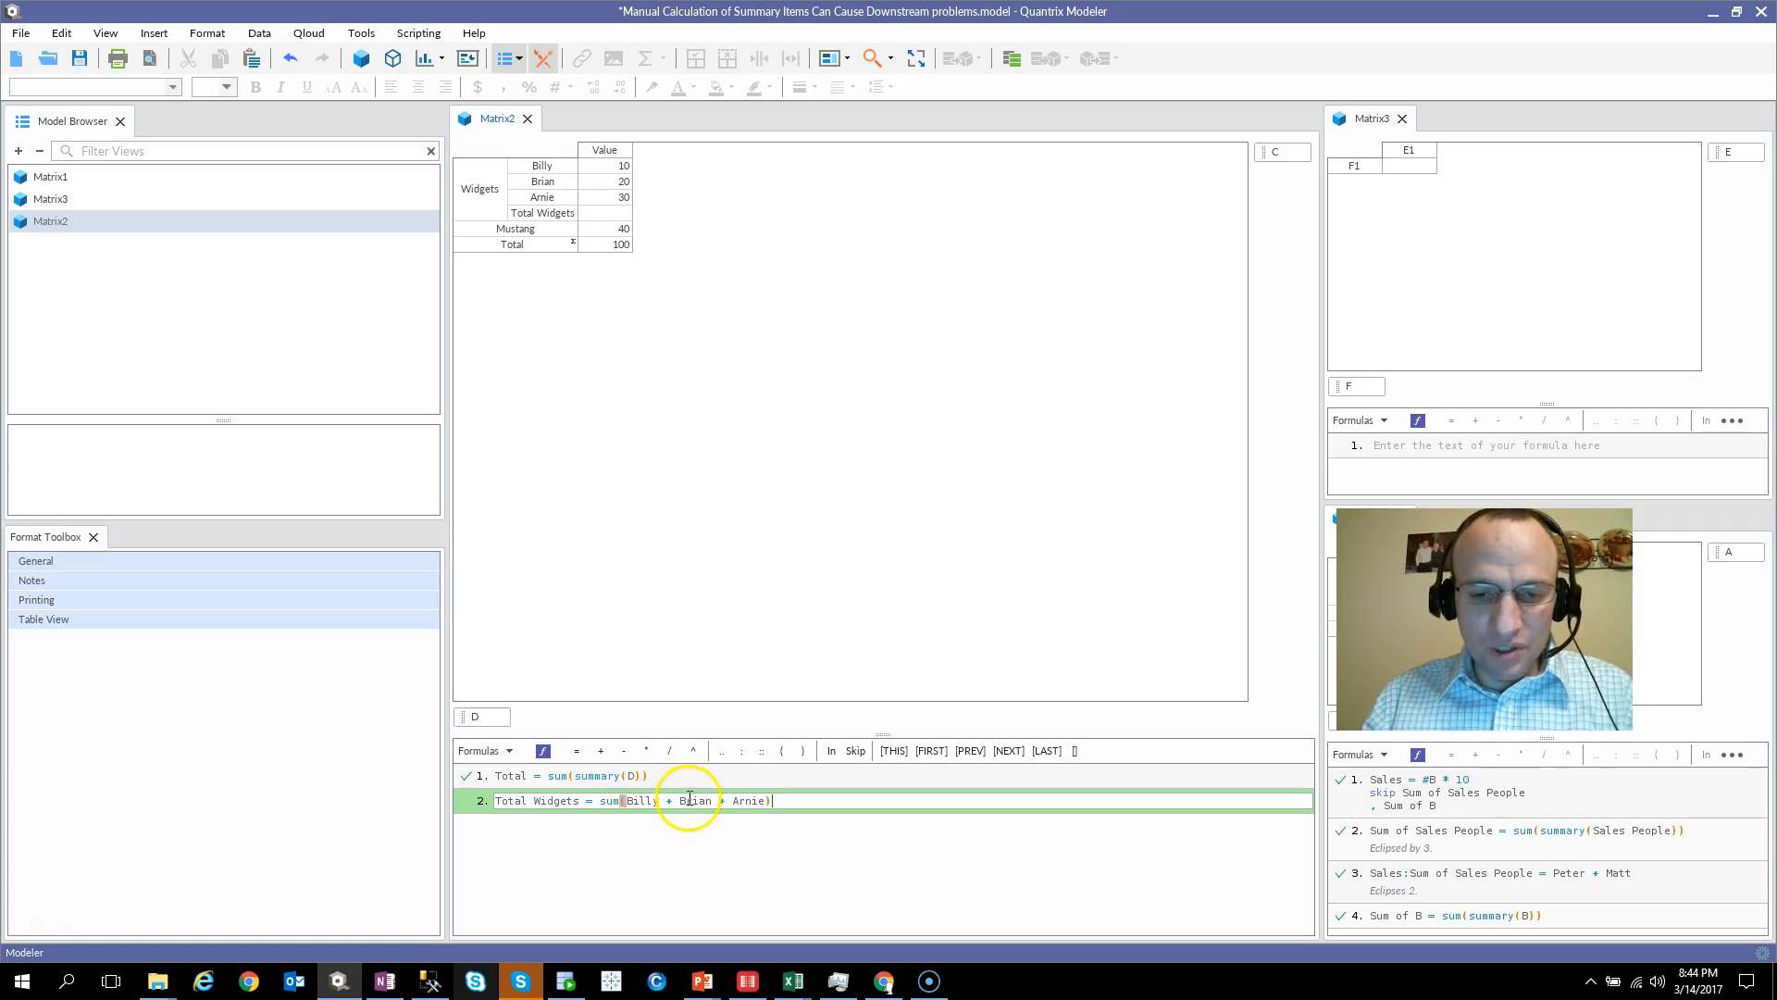
key(Return)
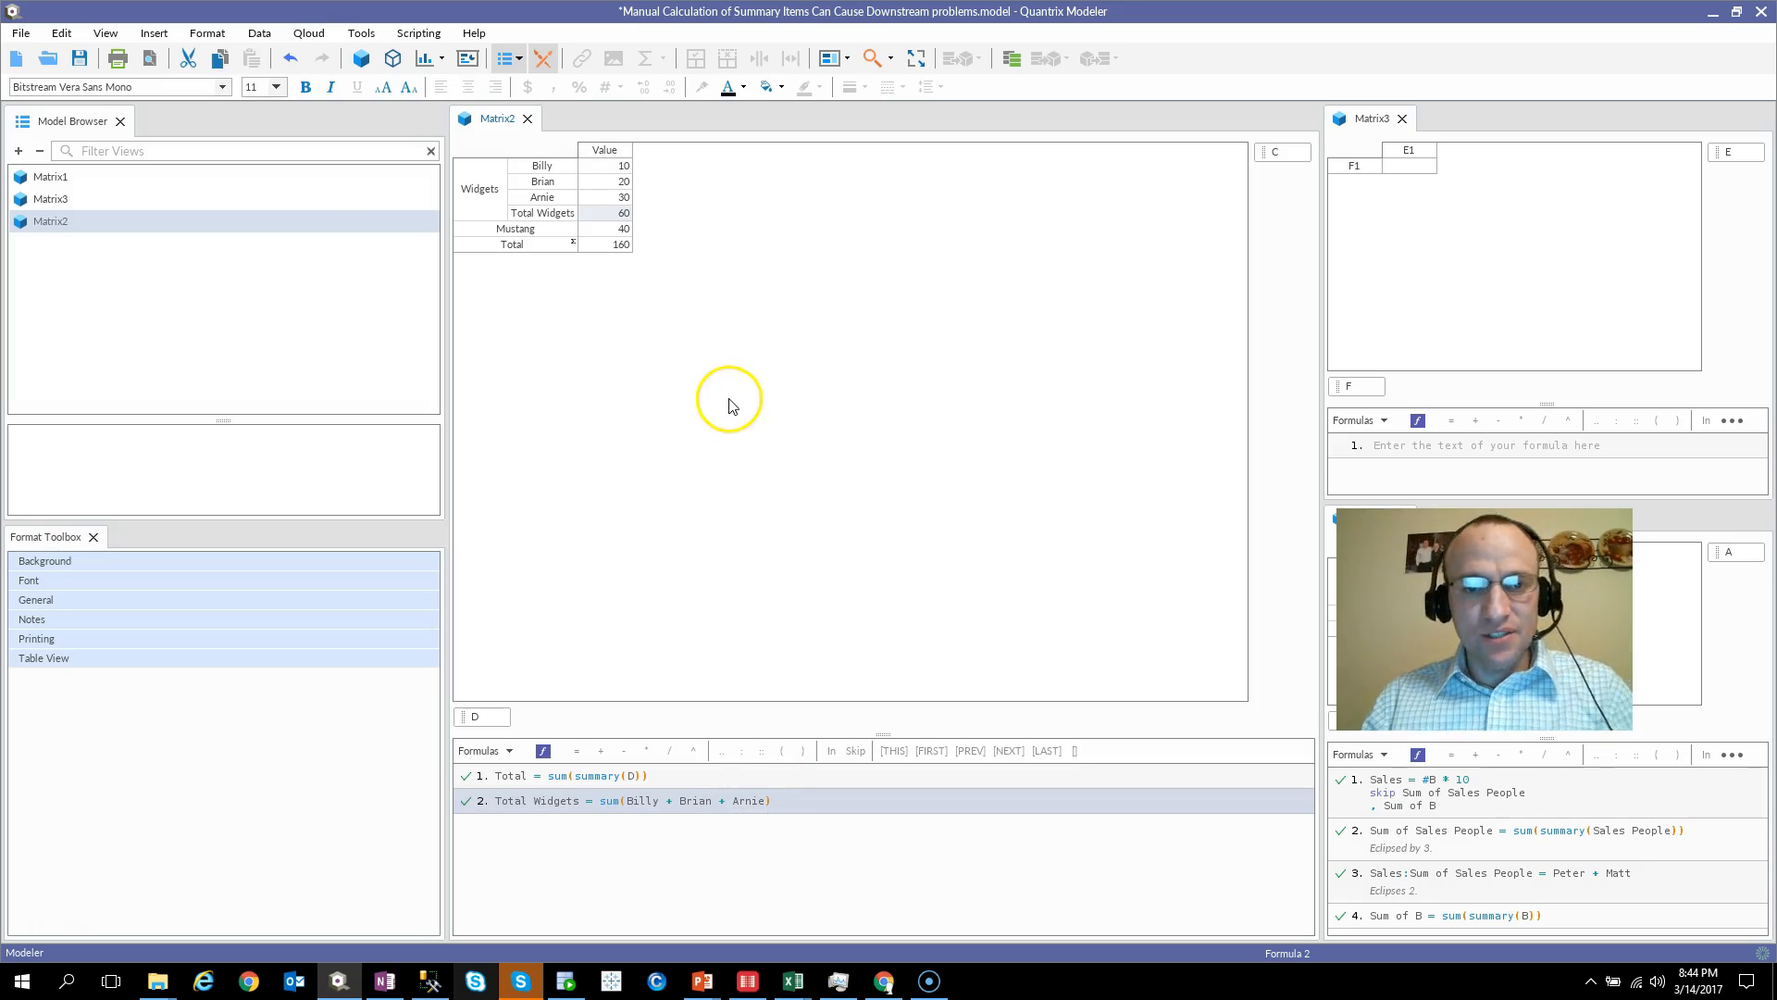
Compare the Total value with Total Widgets, Mustang and the individual Widgets values to check for double counting.
click(625, 199)
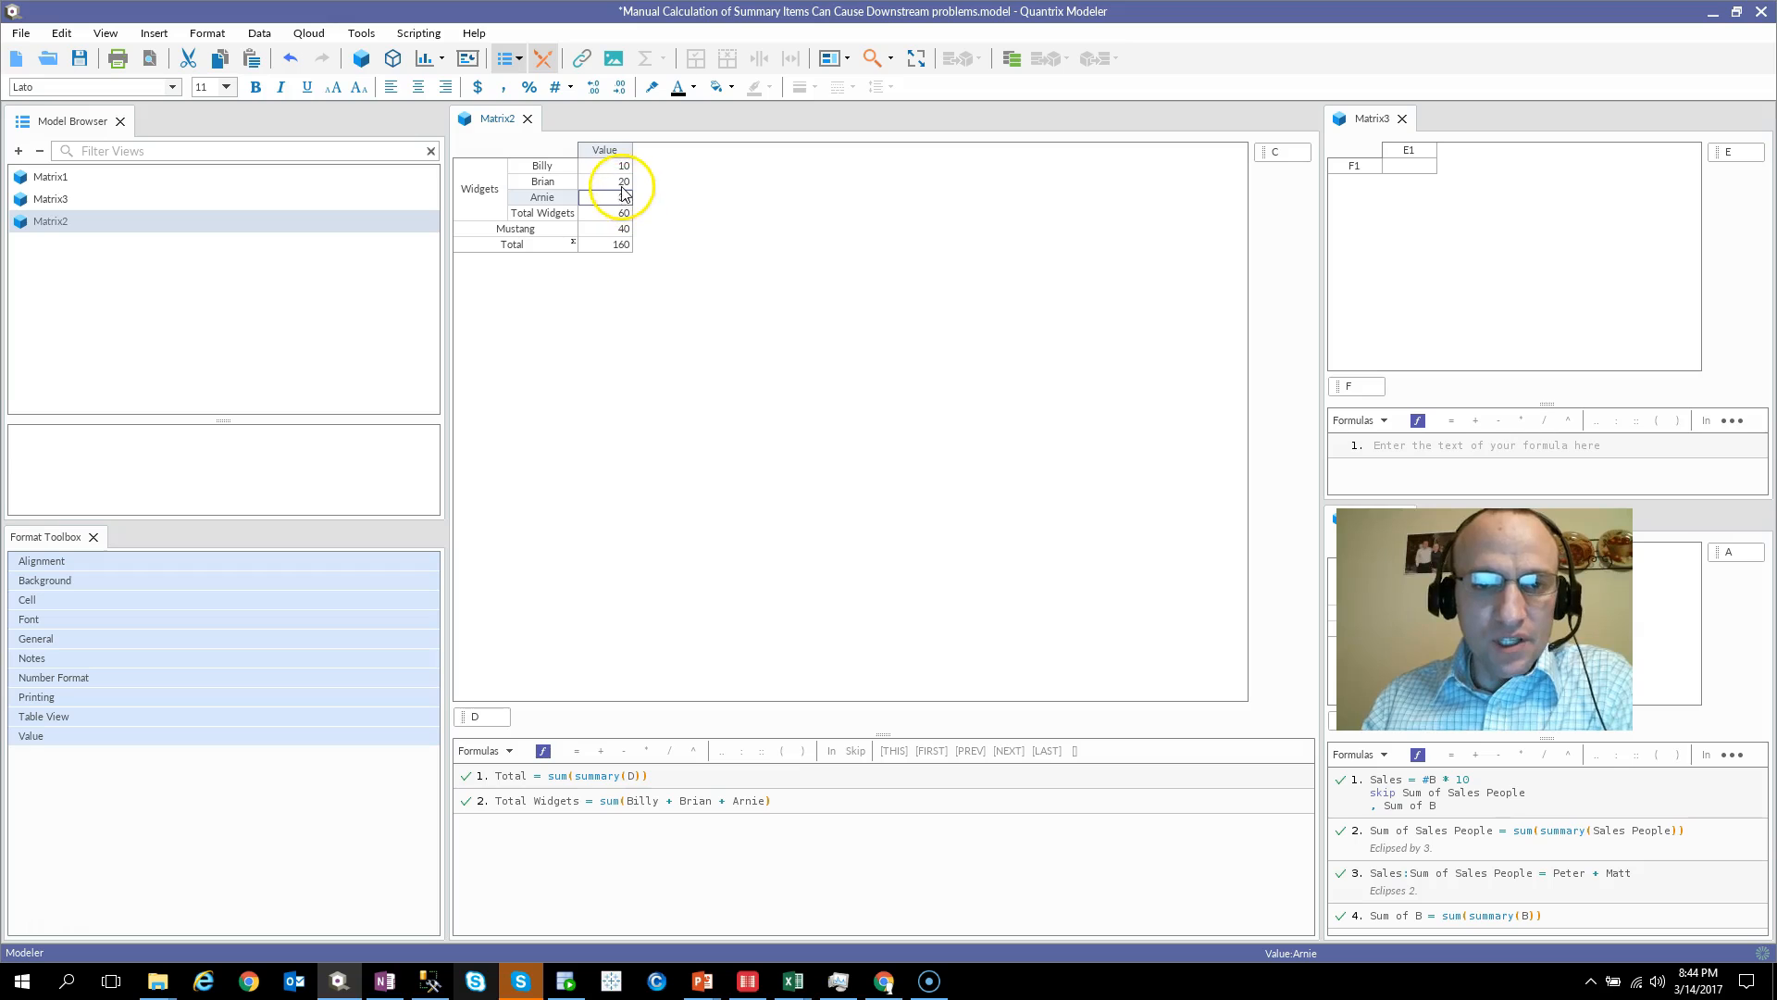
click(625, 169)
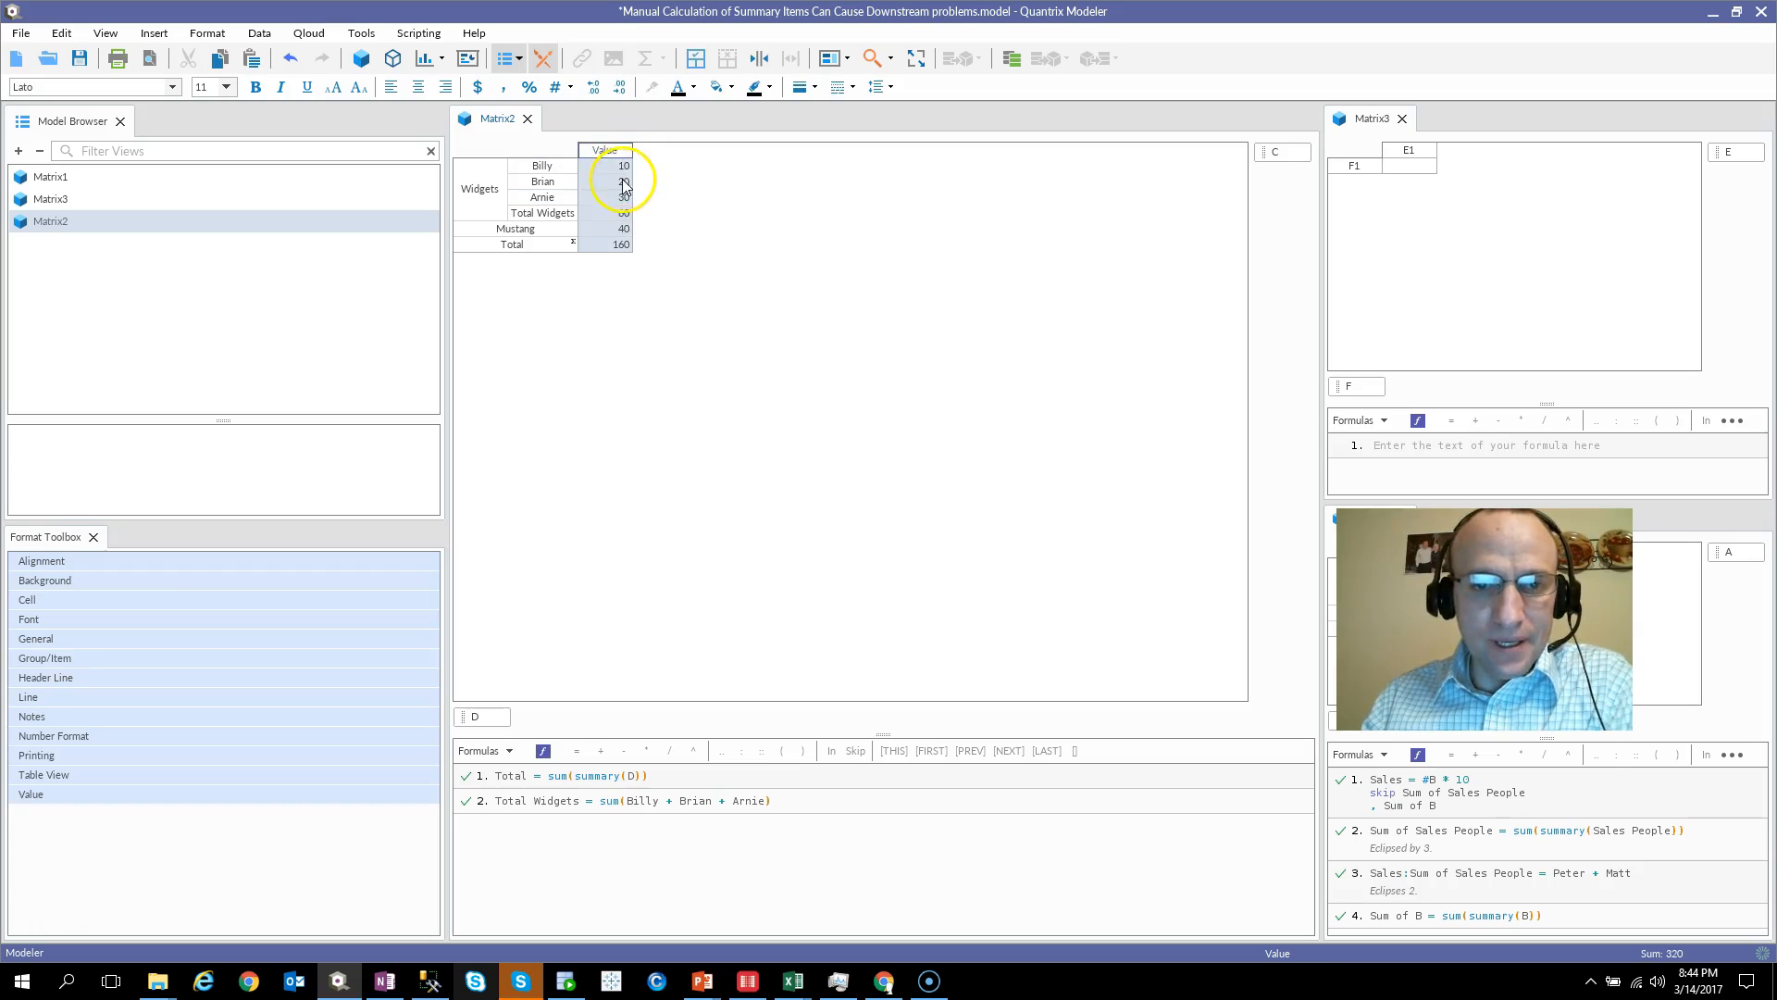
click(617, 212)
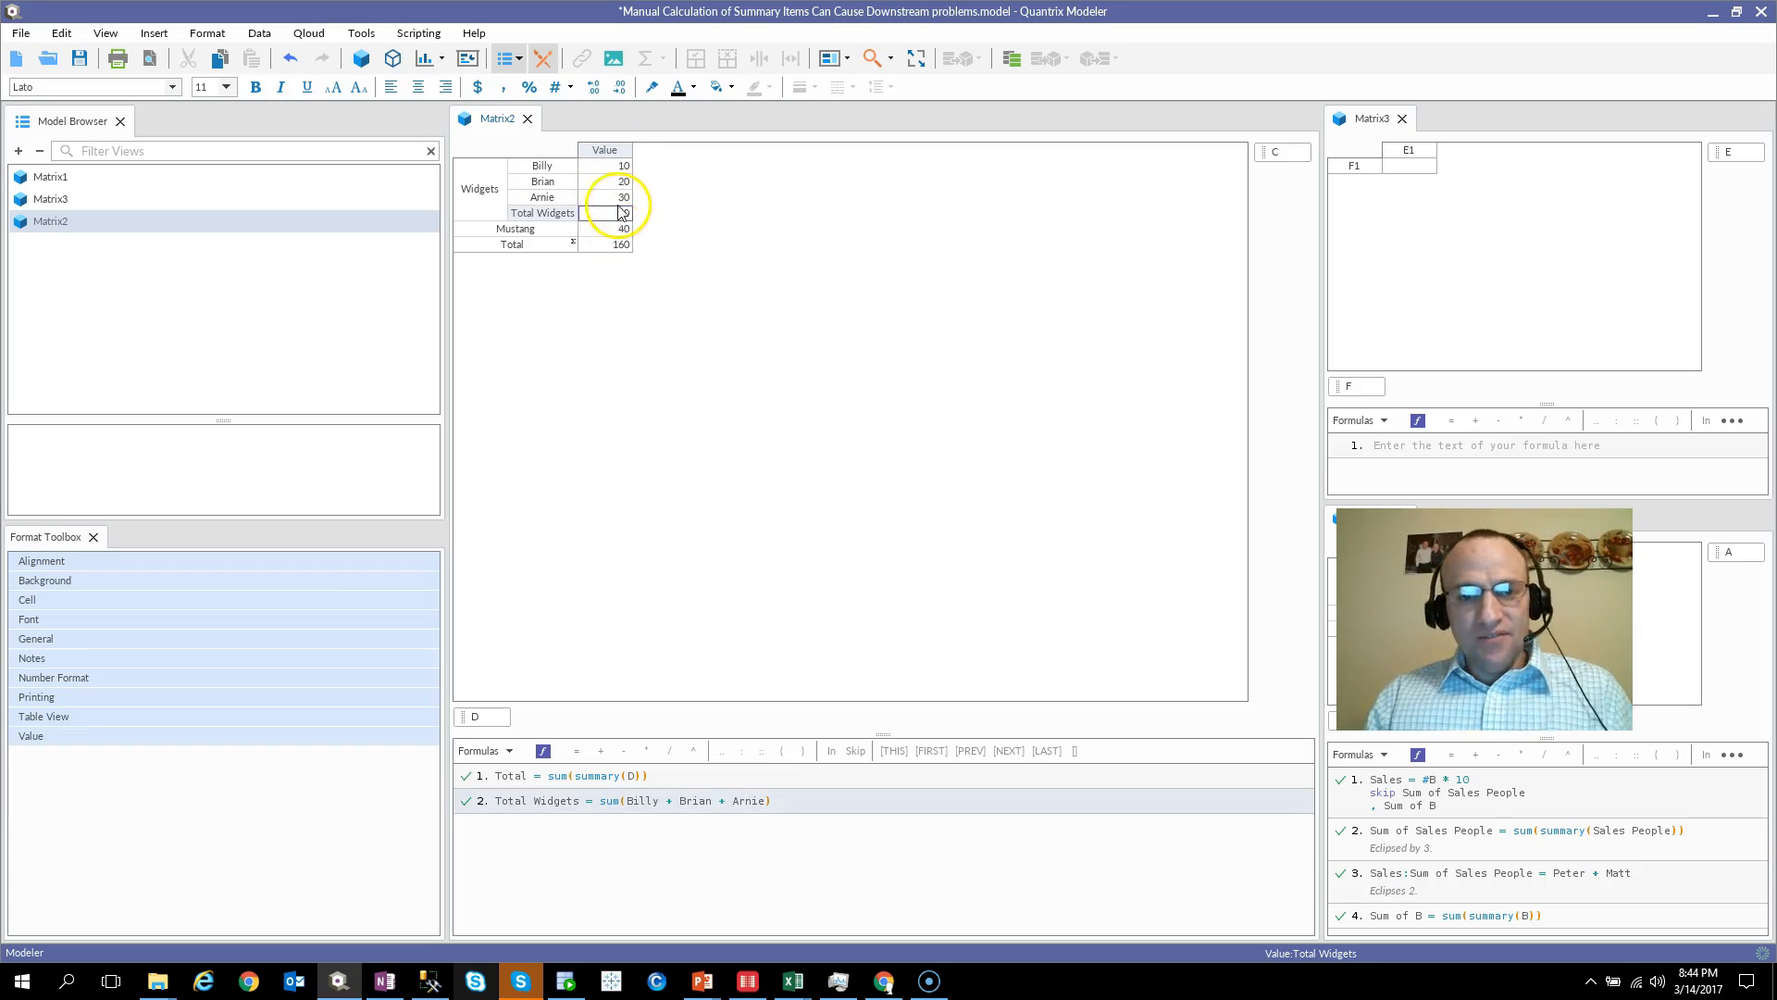
click(612, 198)
drag(613, 202, 618, 160)
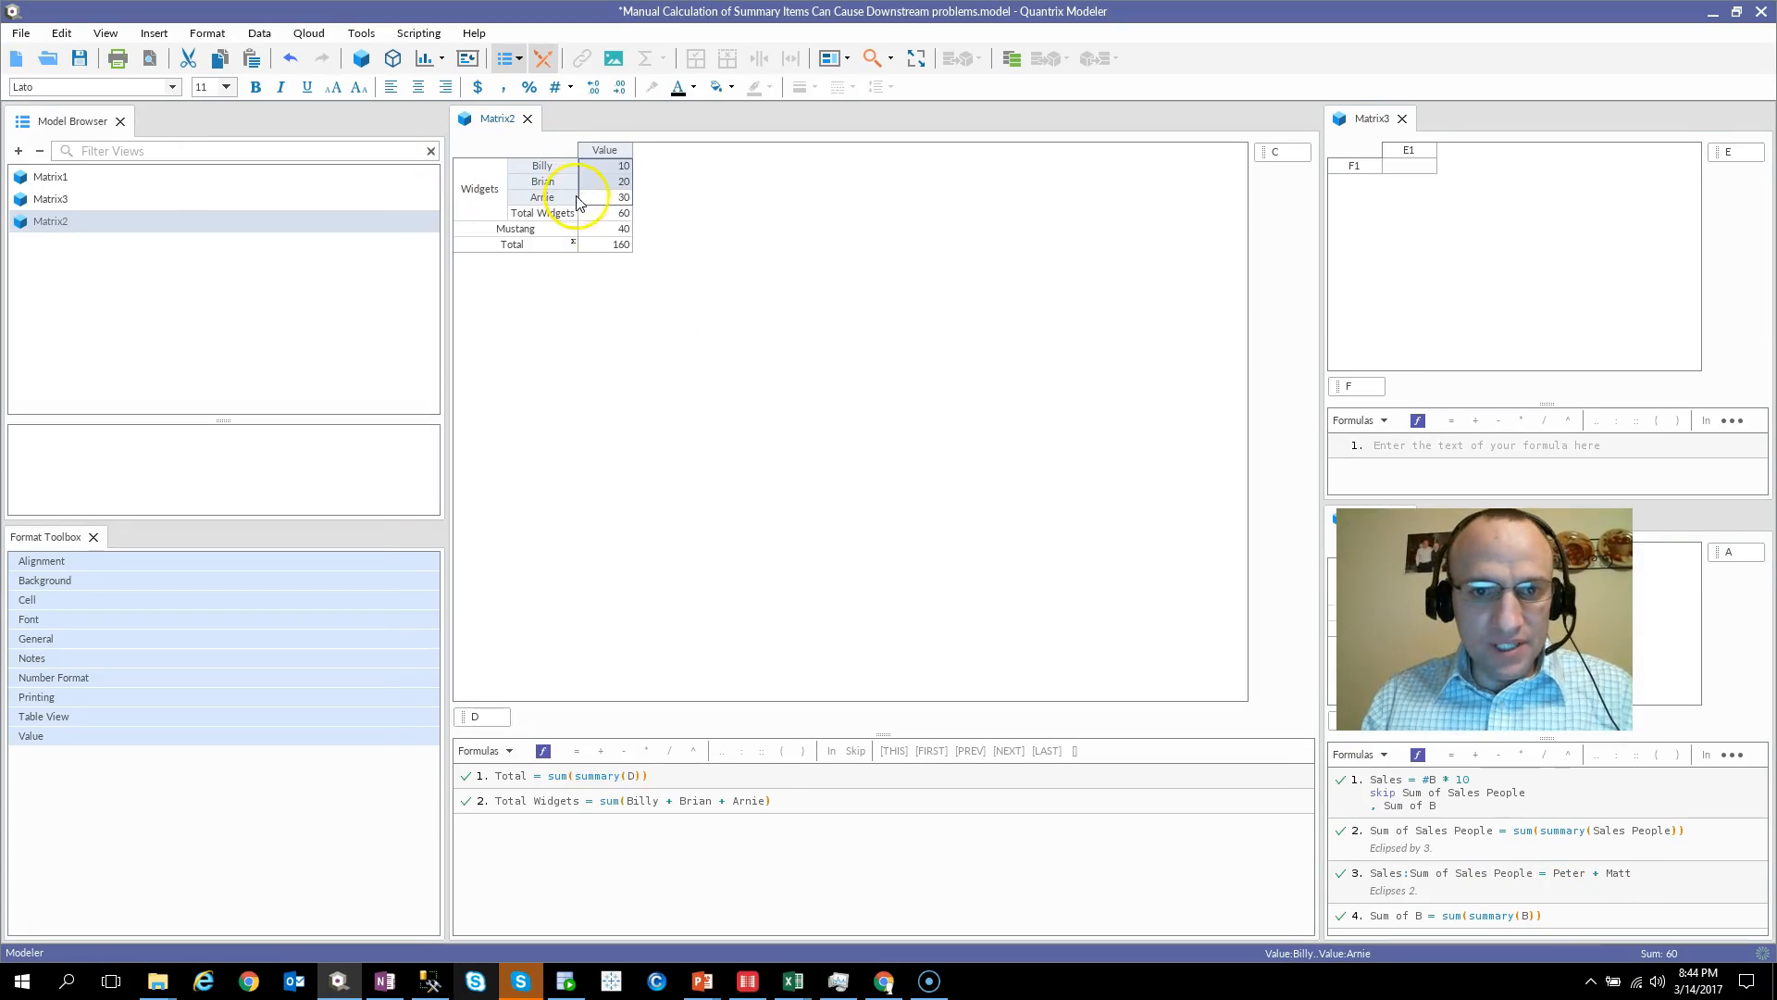
click(600, 245)
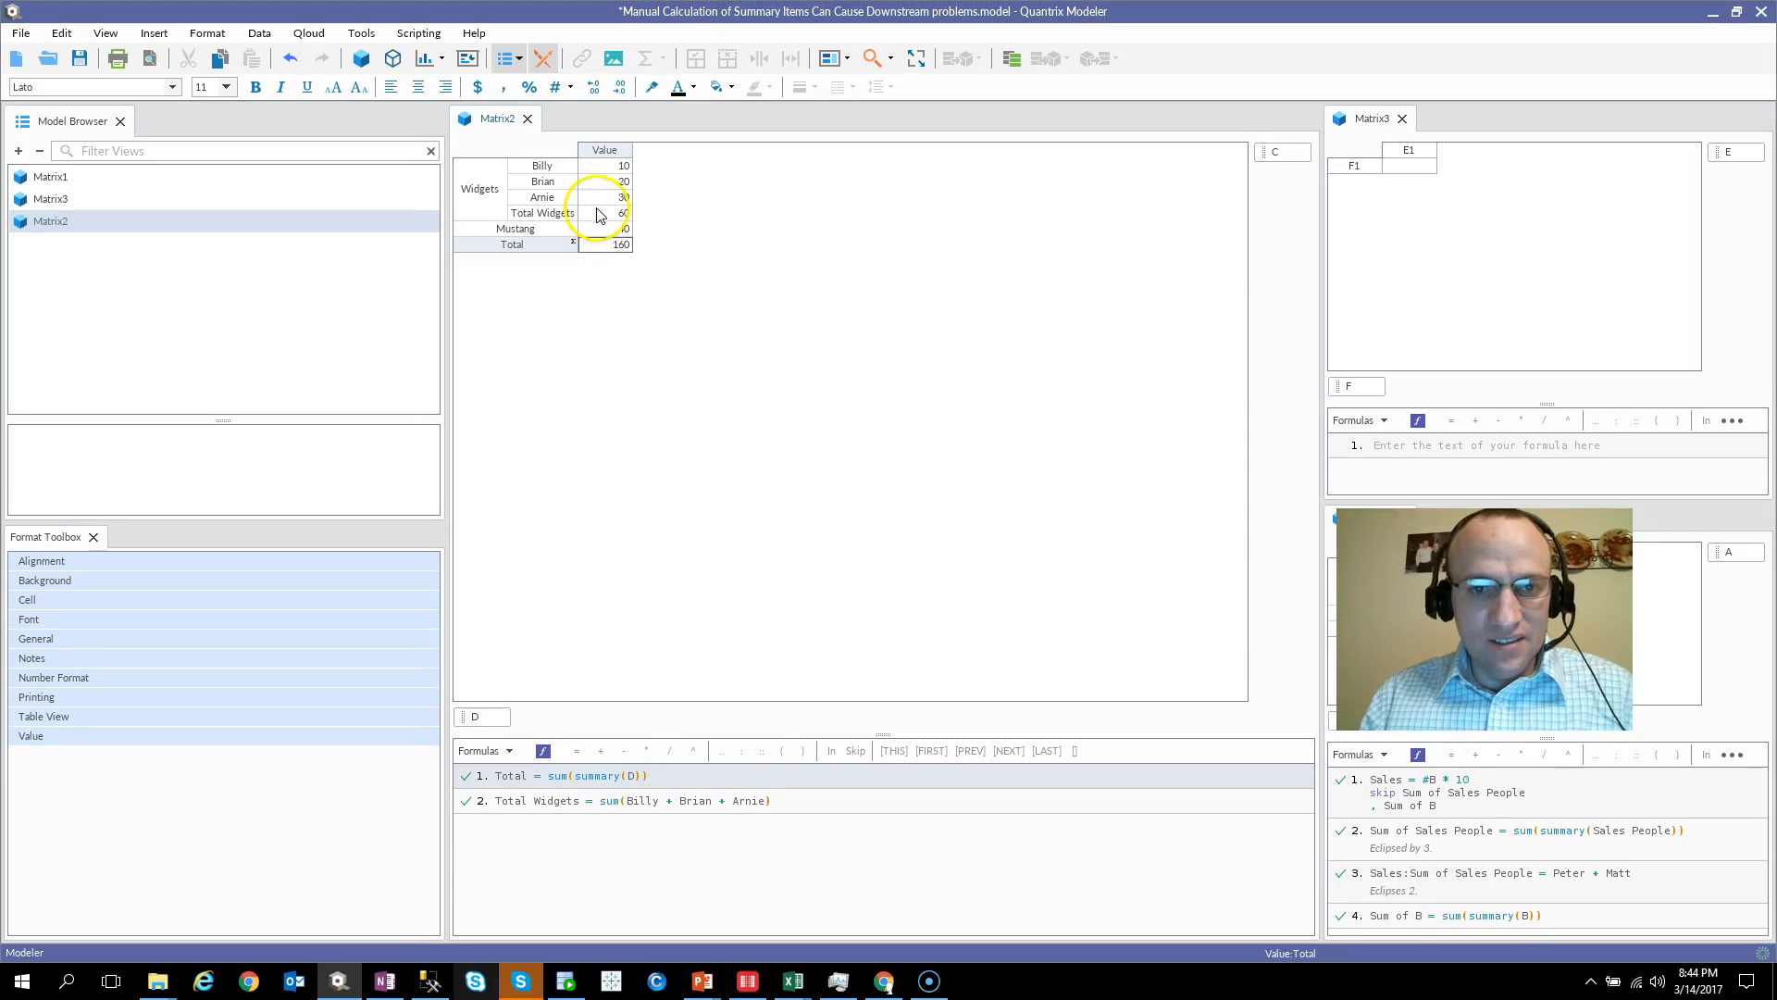
click(607, 161)
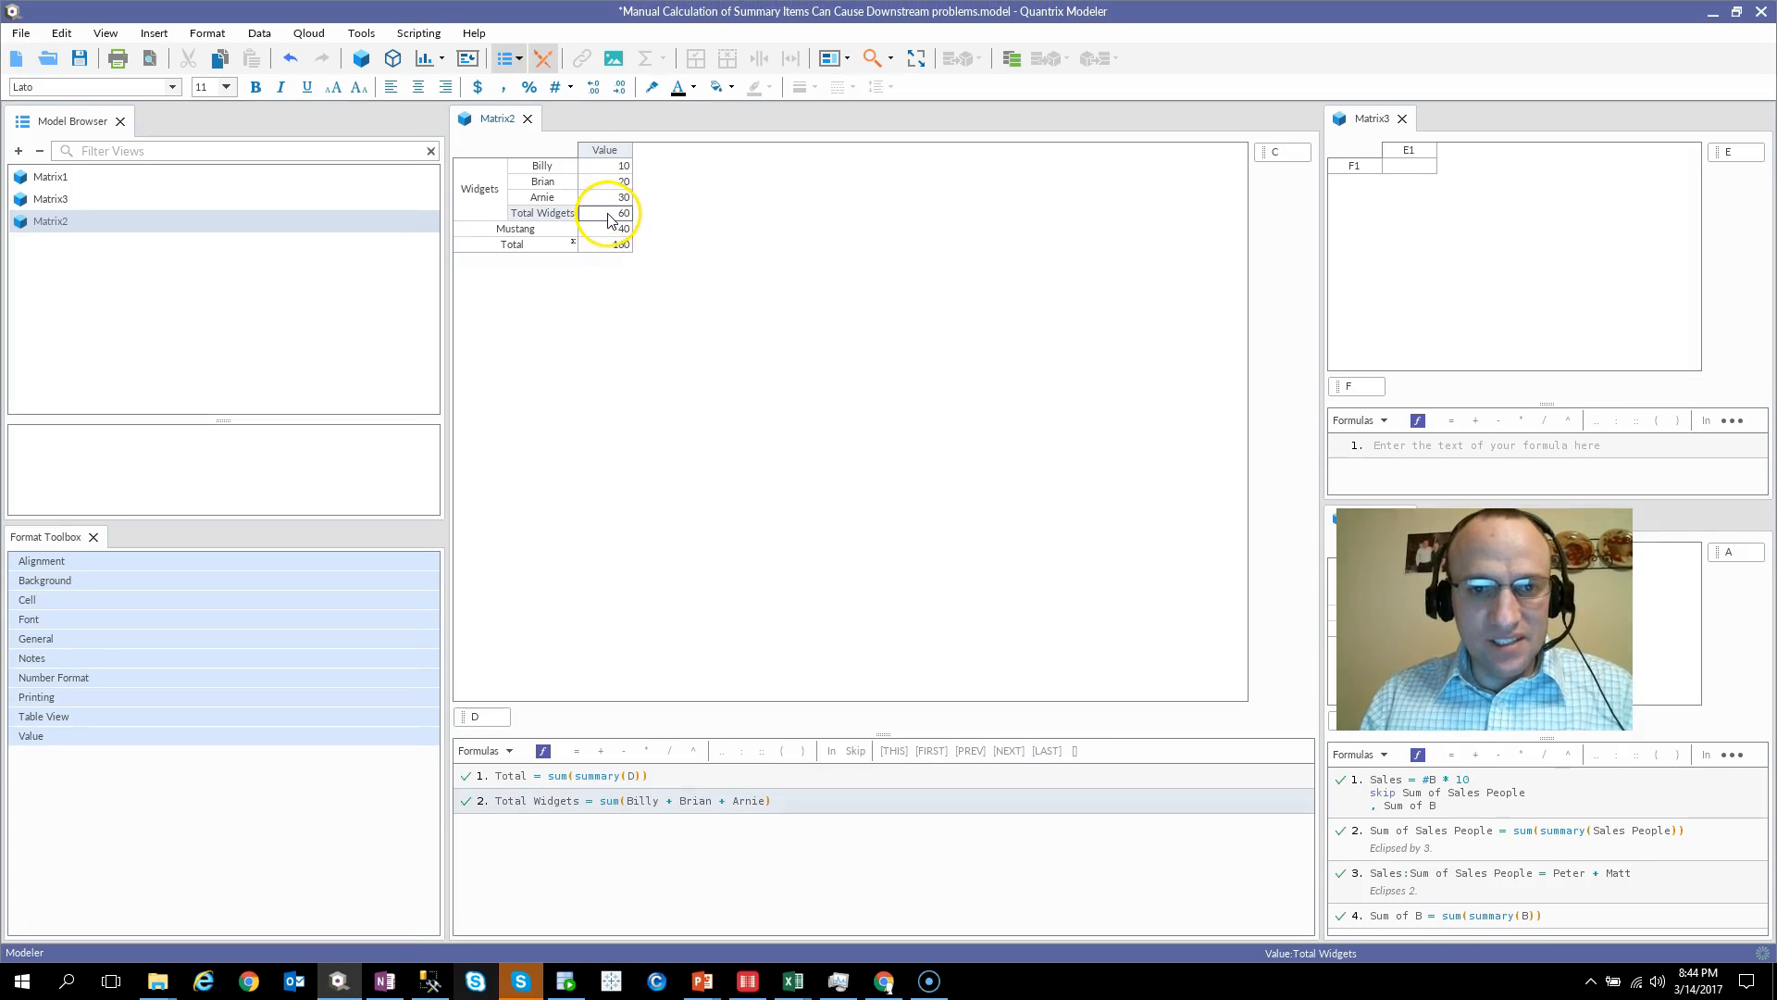
click(609, 229)
click(615, 245)
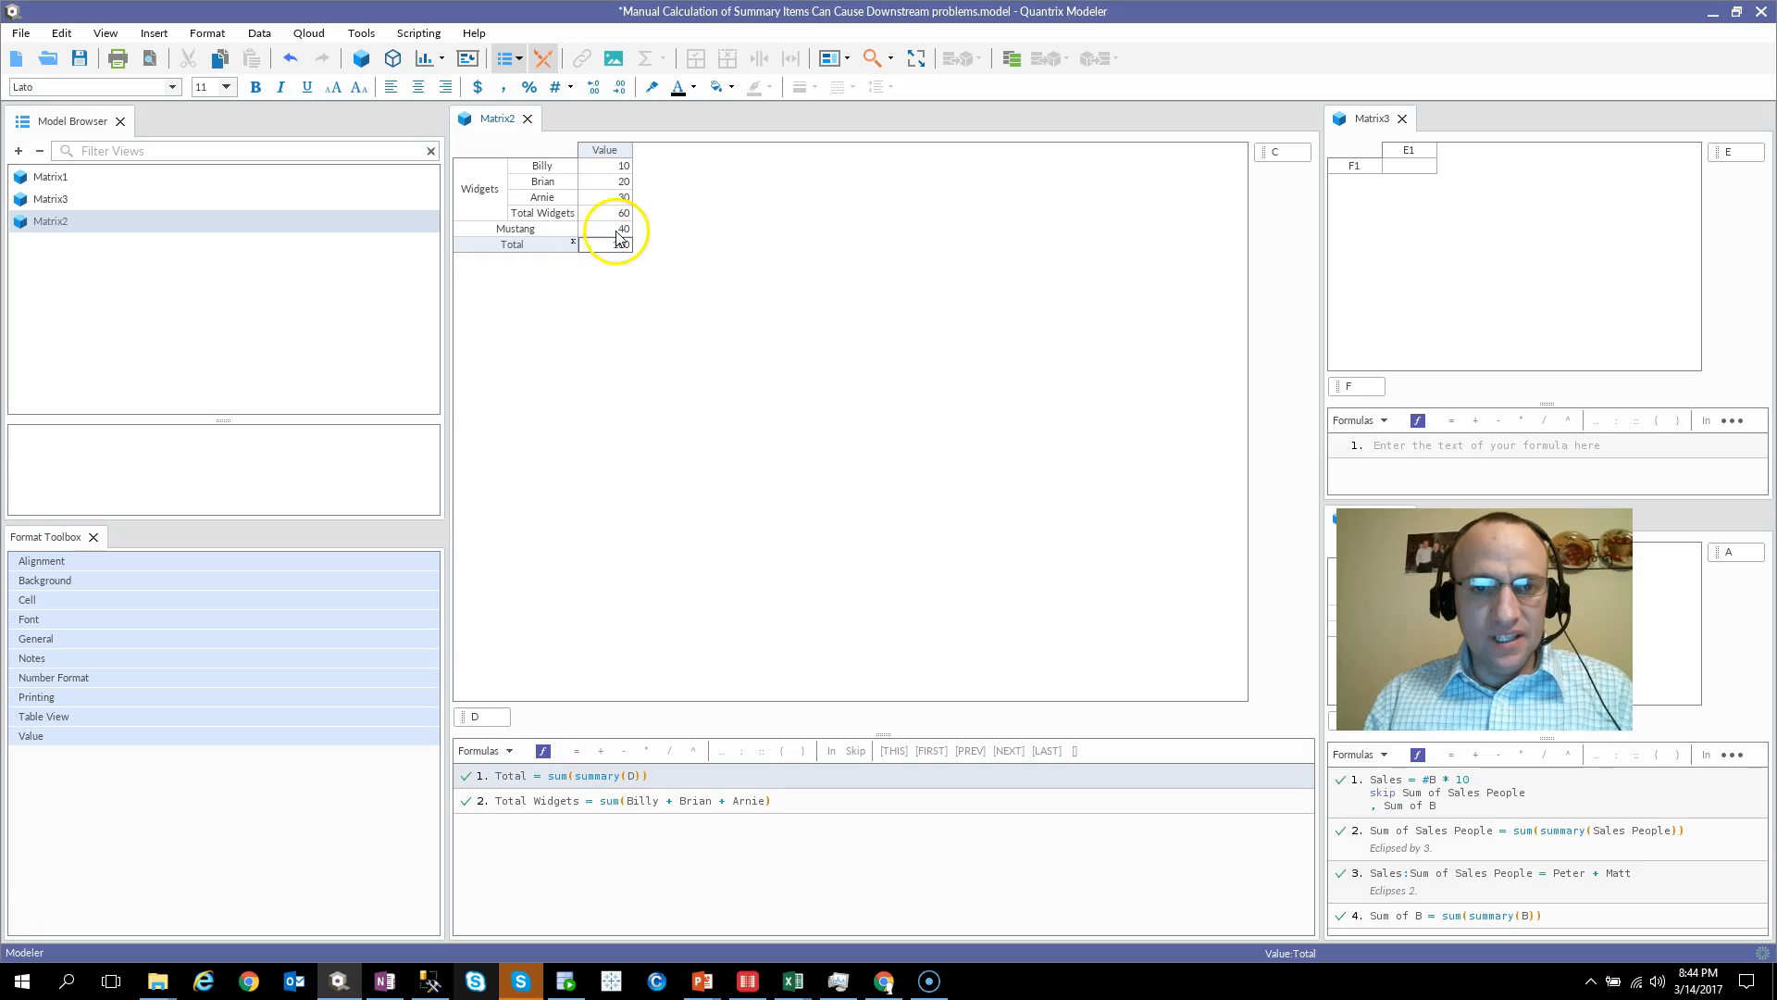
click(617, 231)
drag(611, 214, 615, 233)
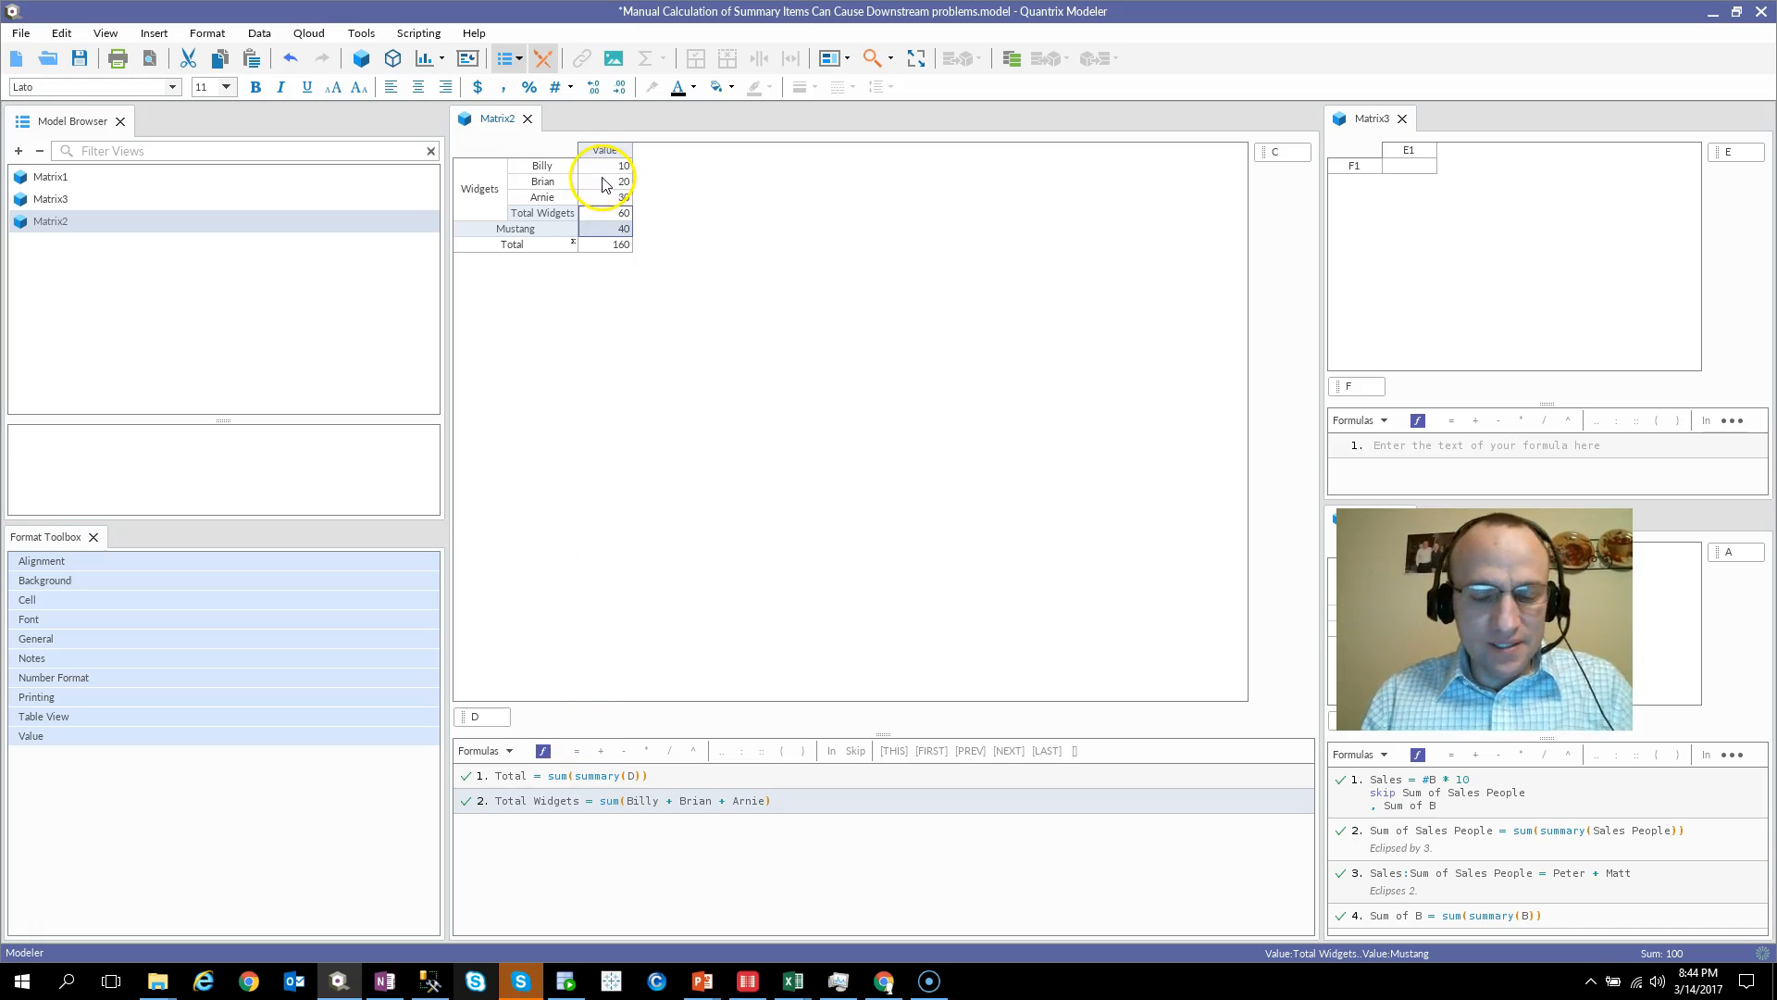
click(568, 251)
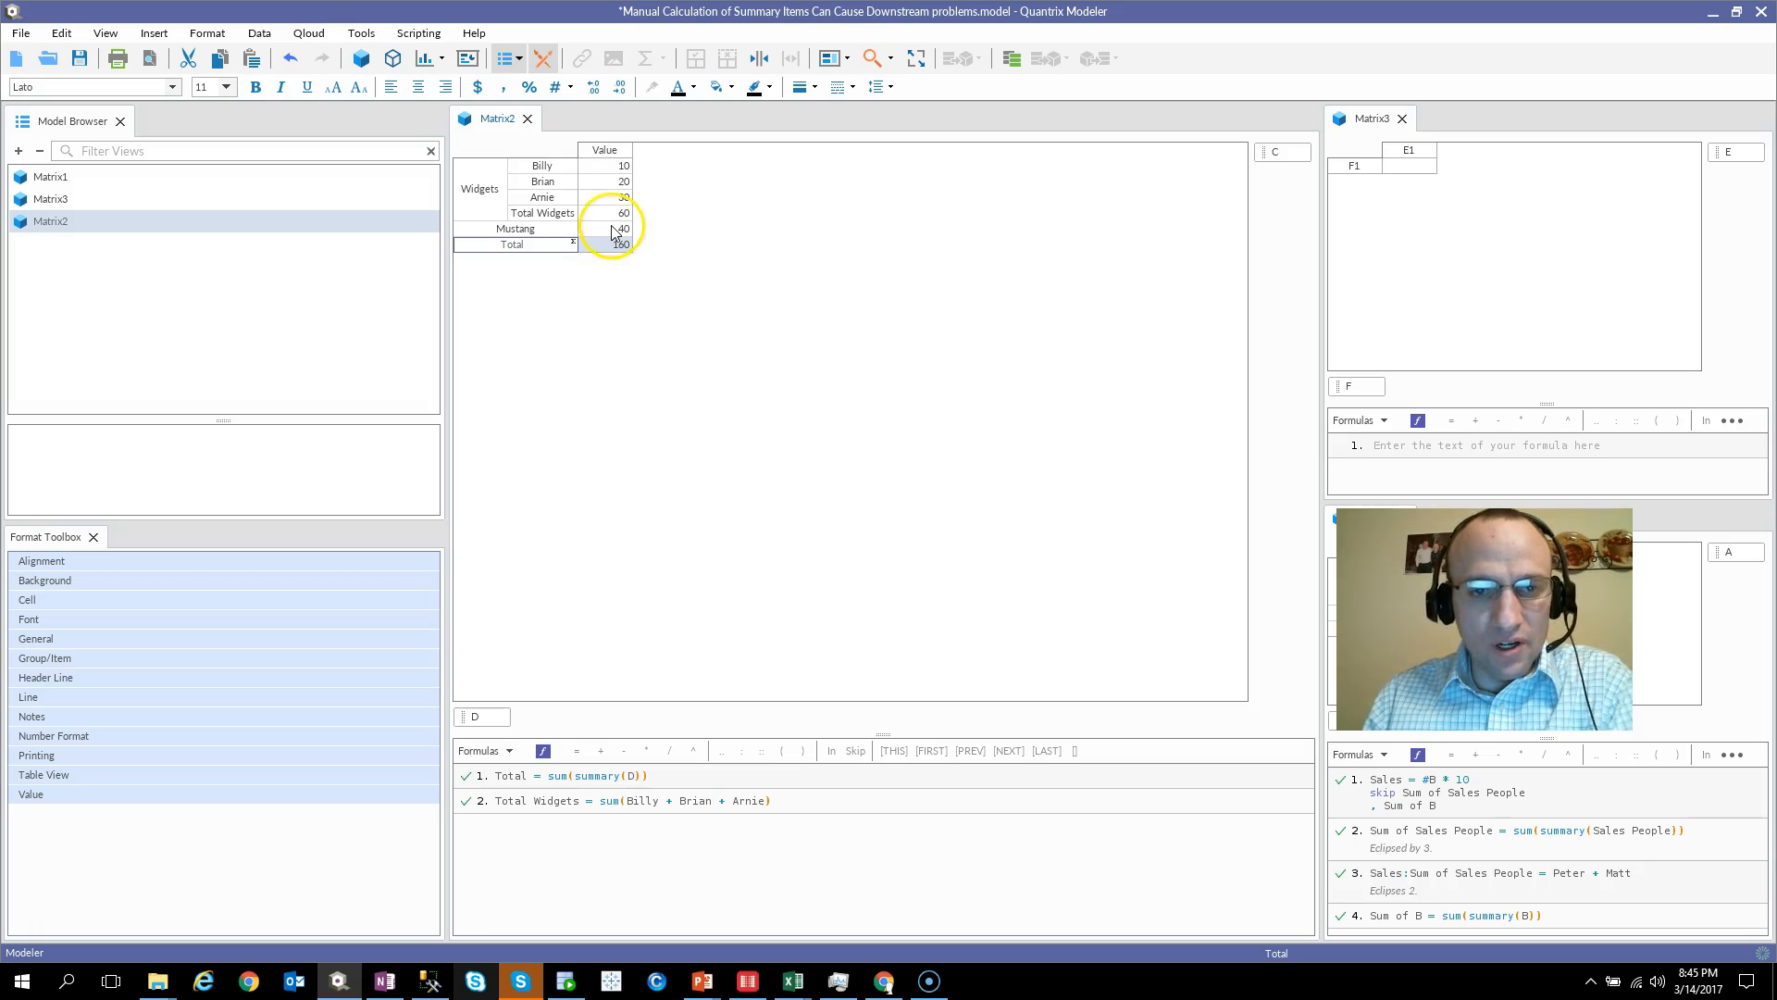
click(565, 214)
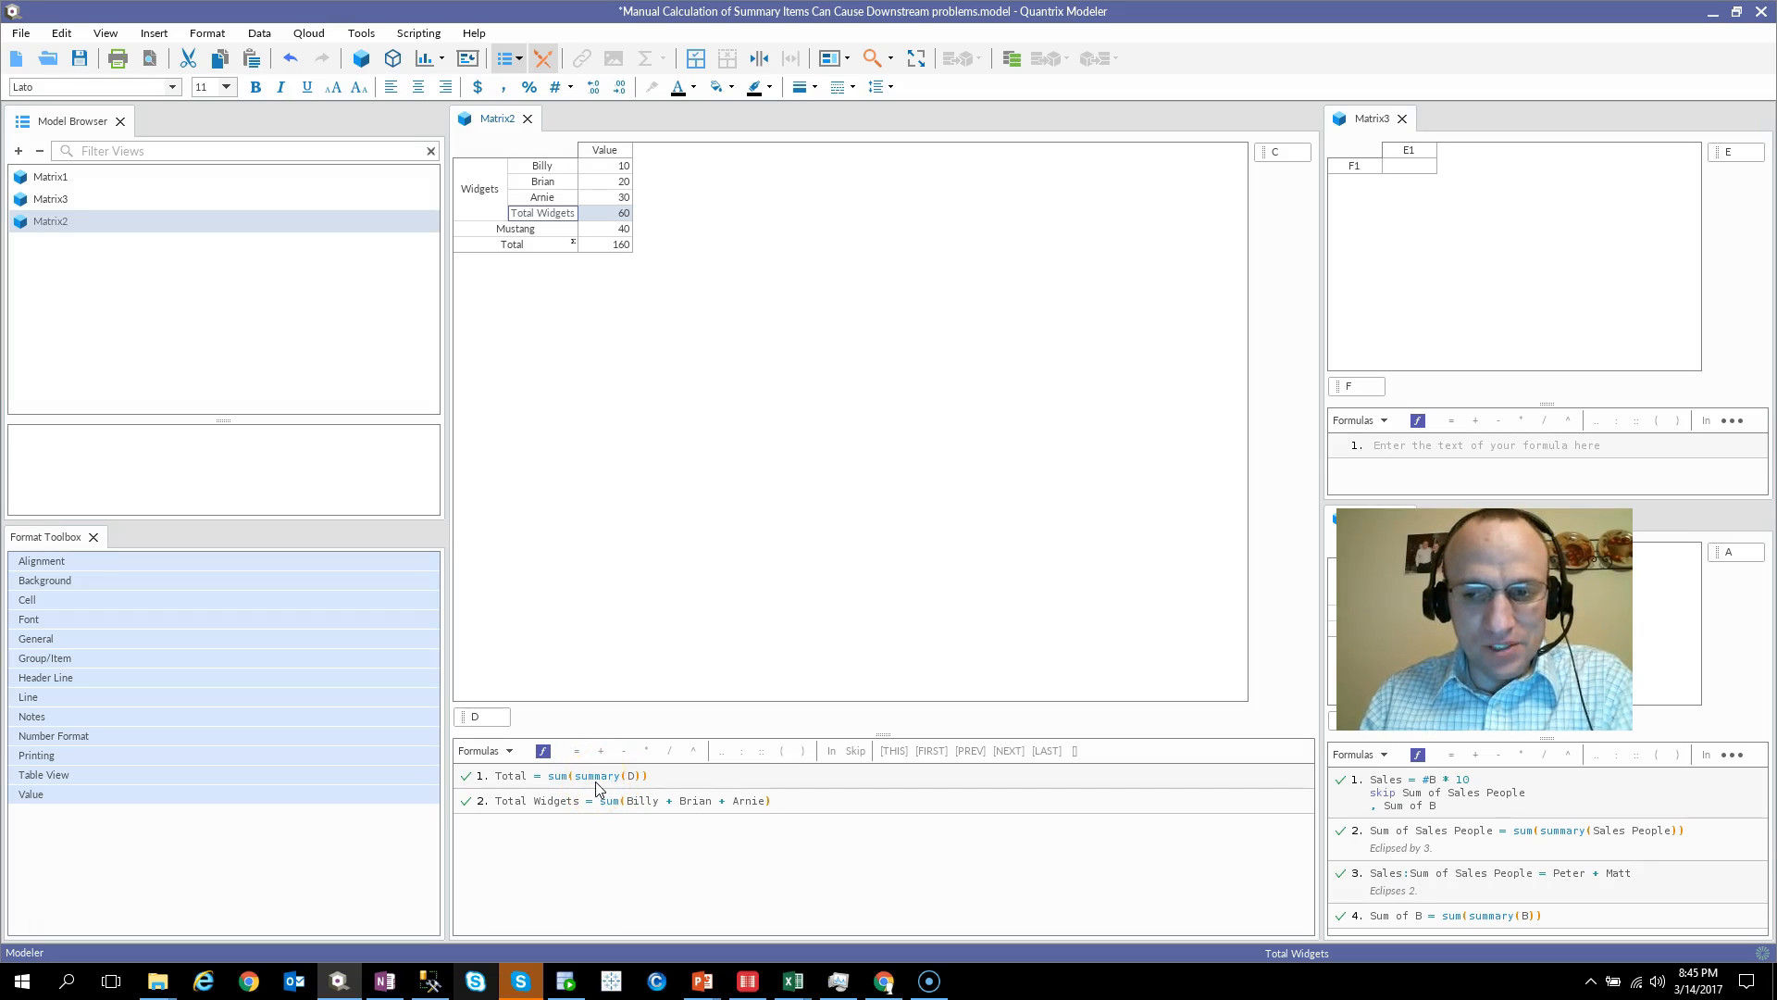
drag(542, 166, 545, 191)
Delete the manually added Total Widgets item and its leftover formula from Matrix2.
click(547, 216)
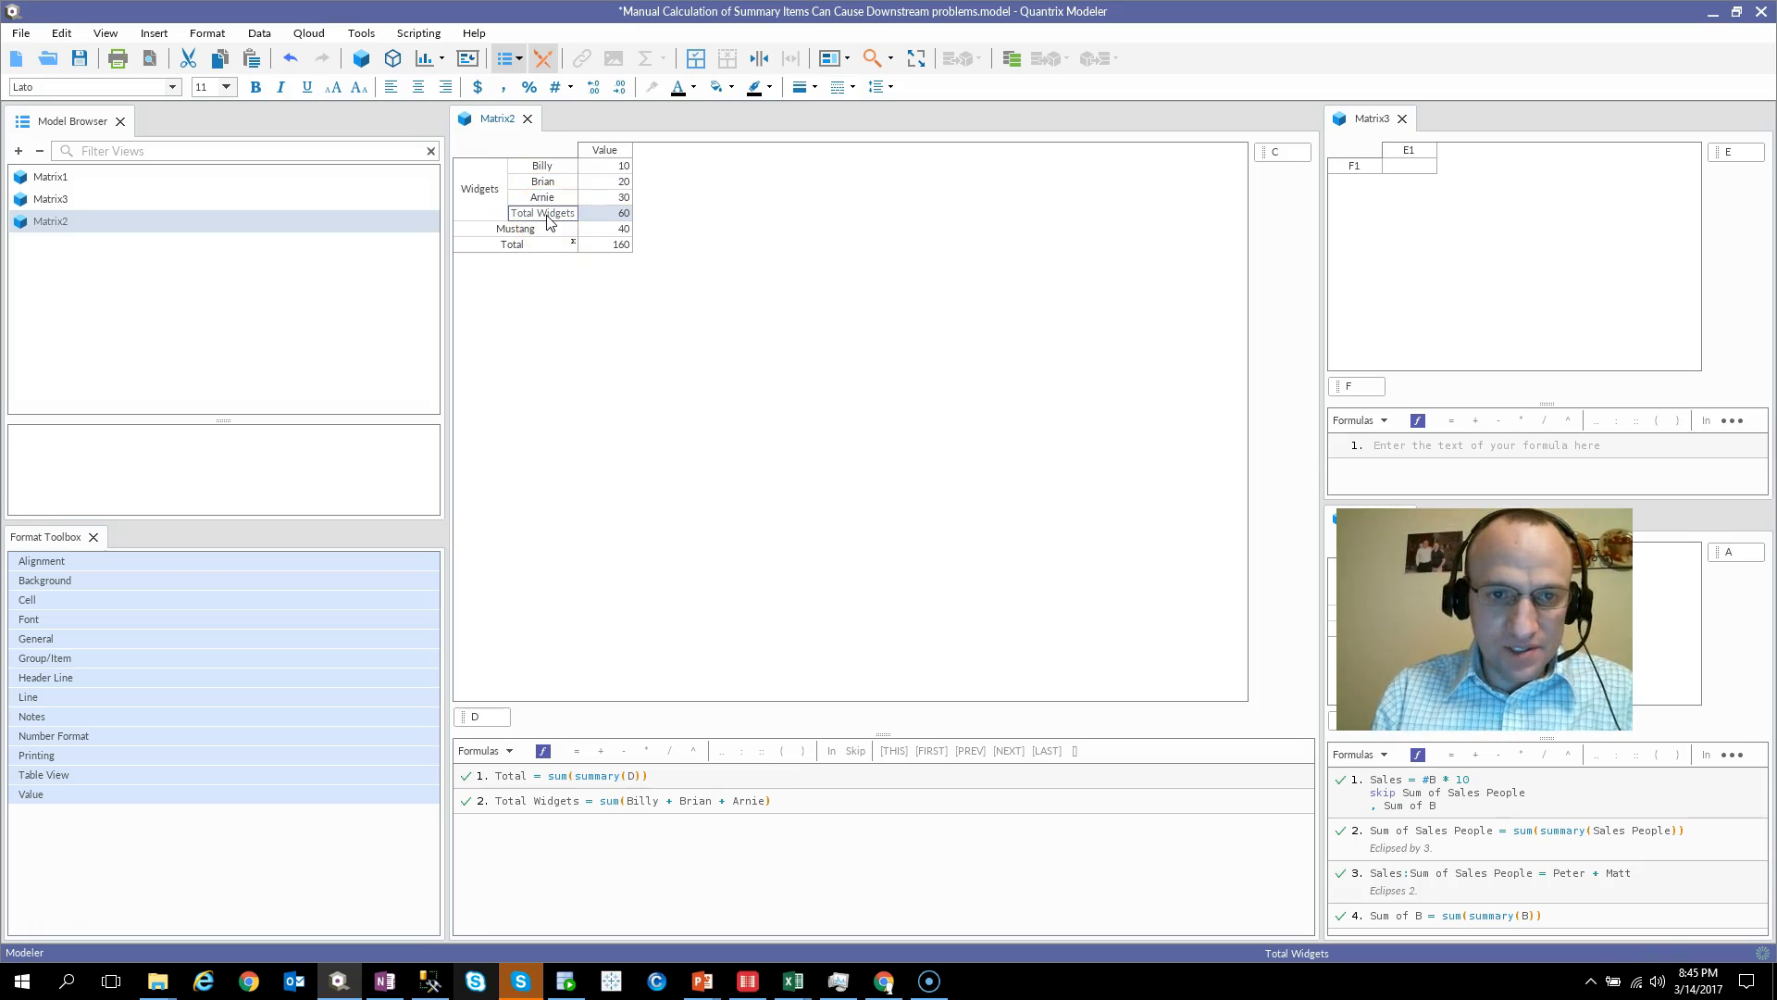
key(Delete)
click(521, 819)
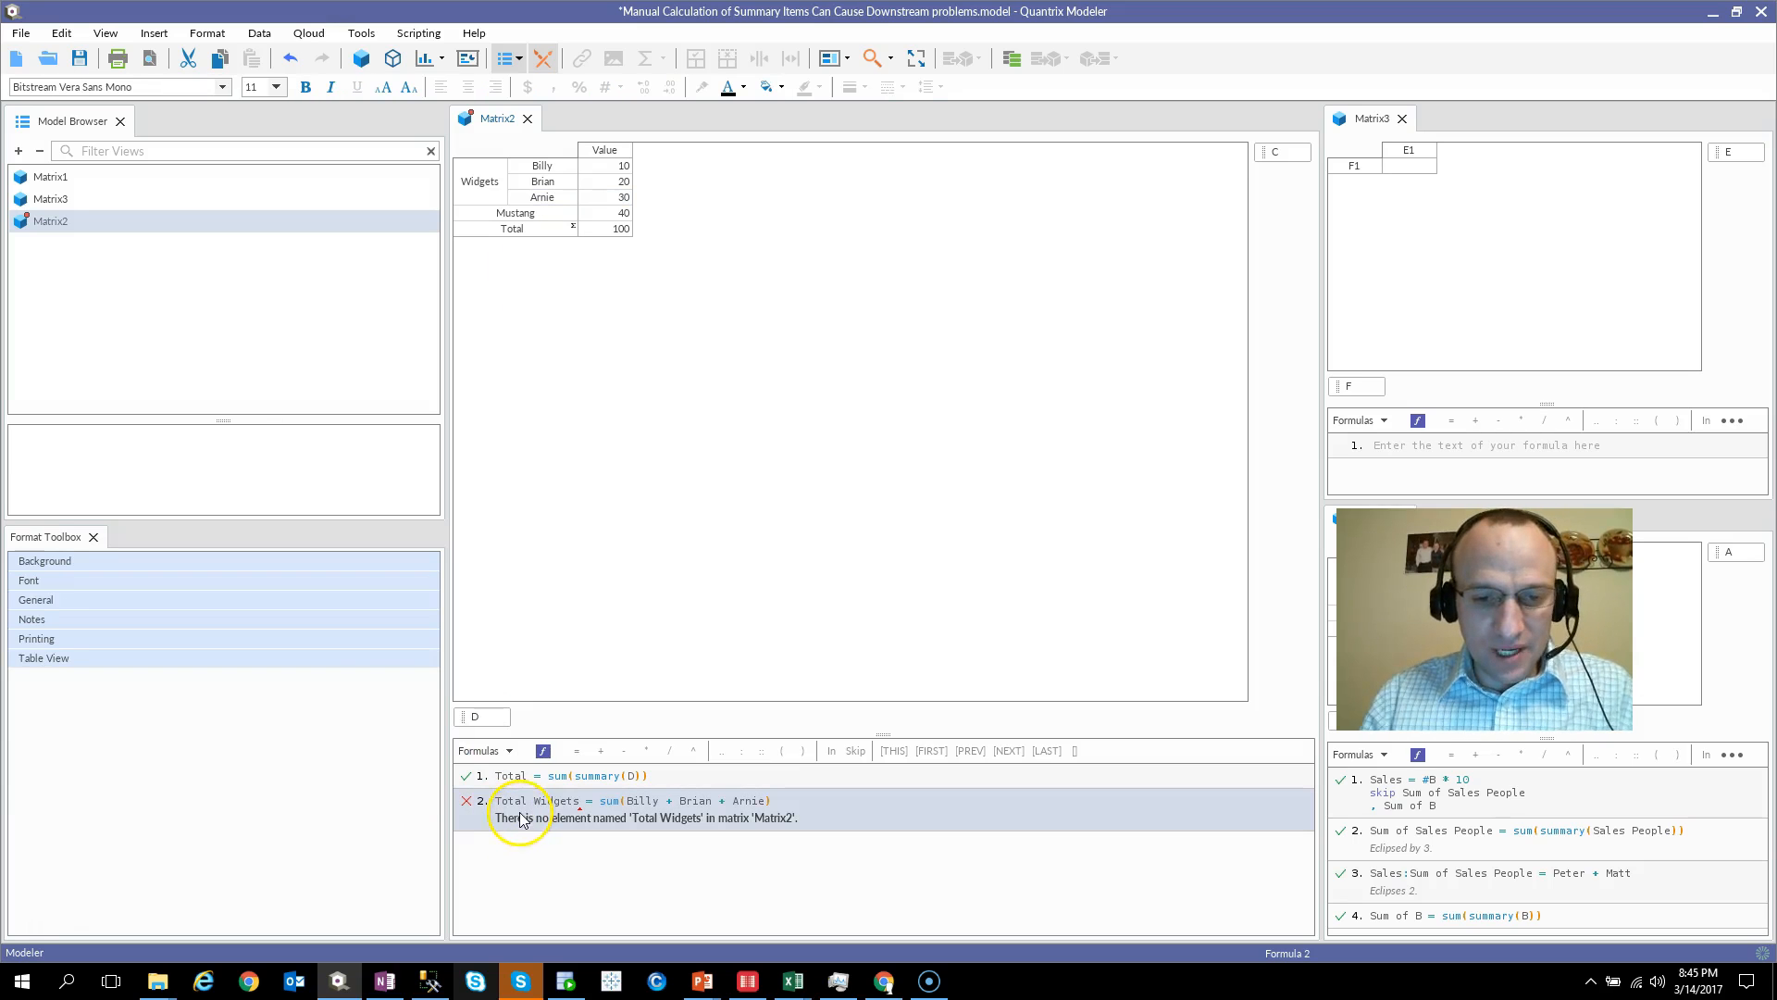
key(Delete)
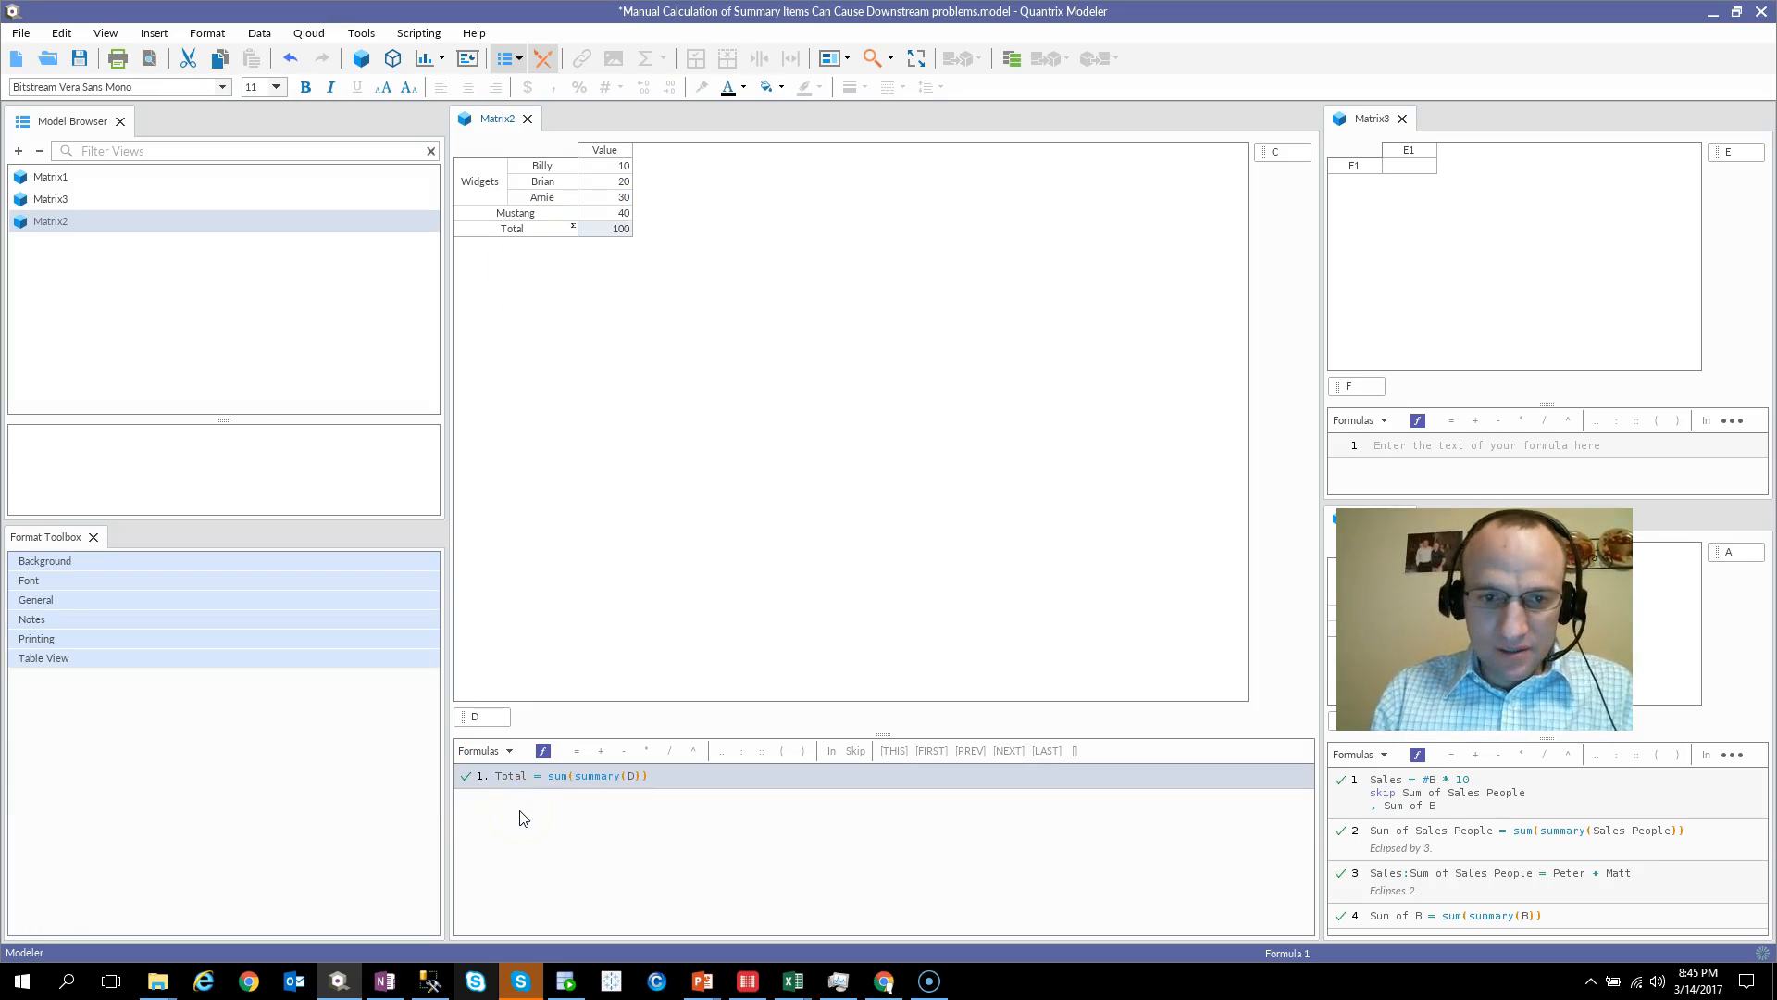
Insert a Sum summary item for the Widgets group and inspect its value and formula alongside the Total.
click(480, 182)
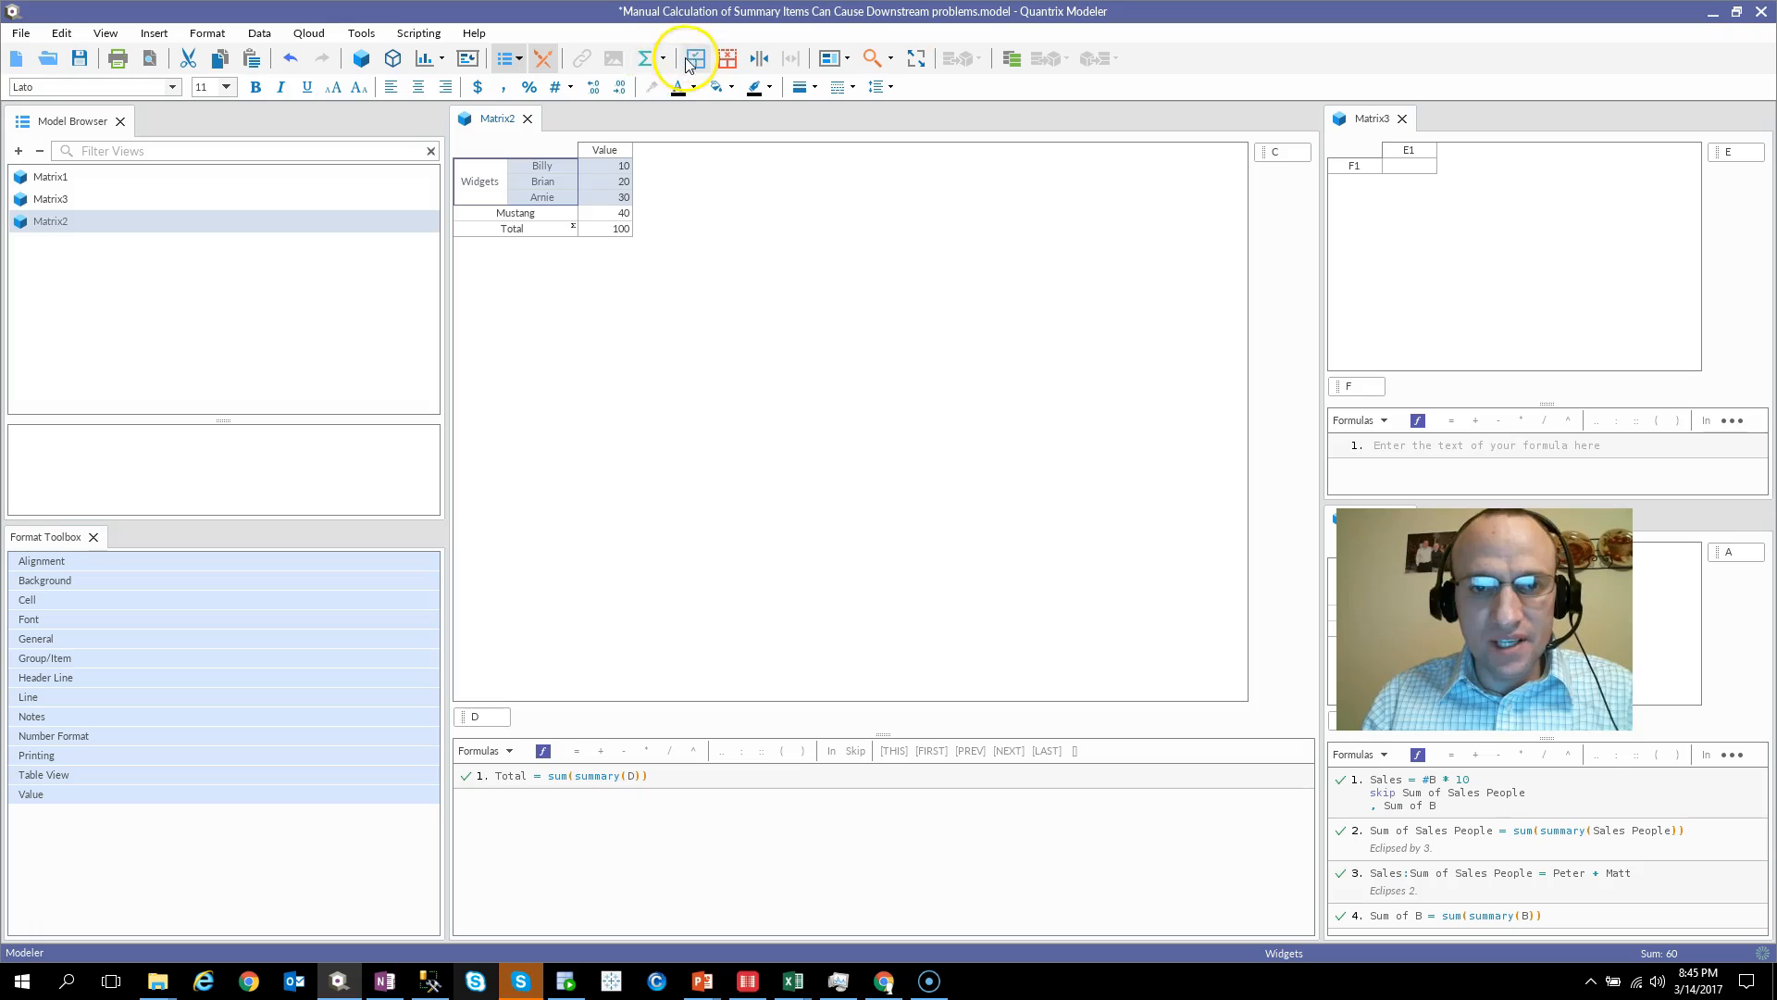
click(645, 59)
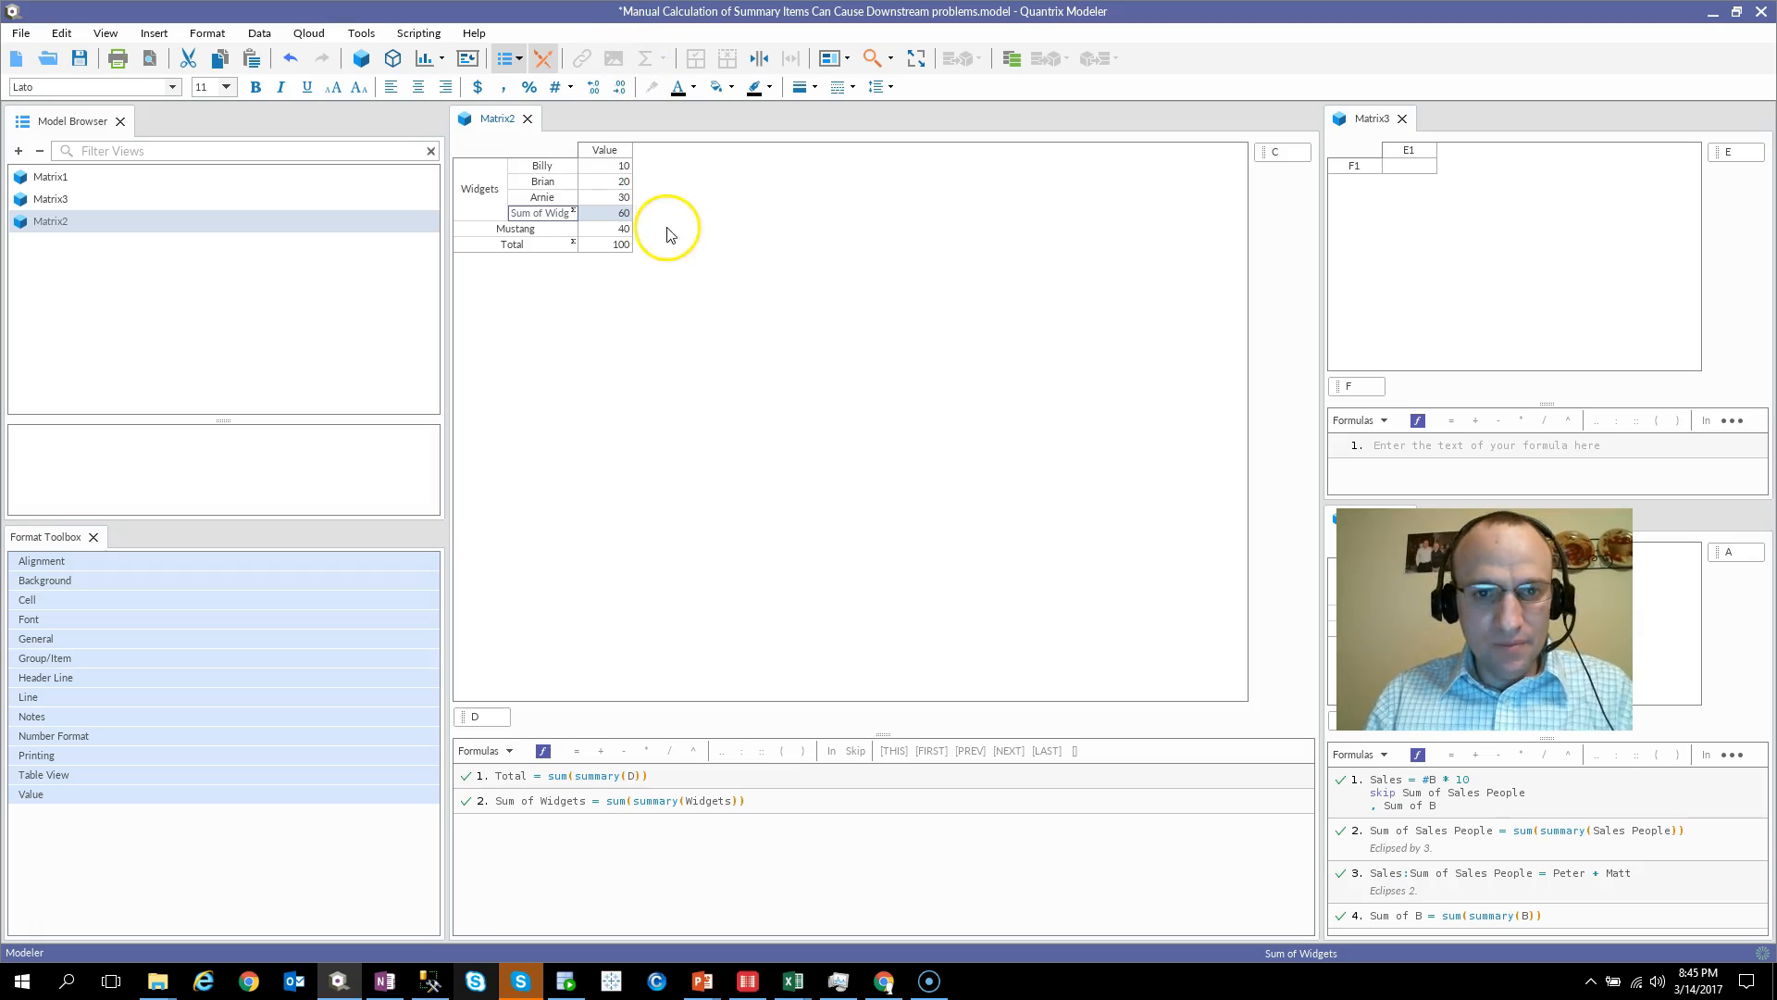
click(624, 169)
drag(627, 175, 626, 199)
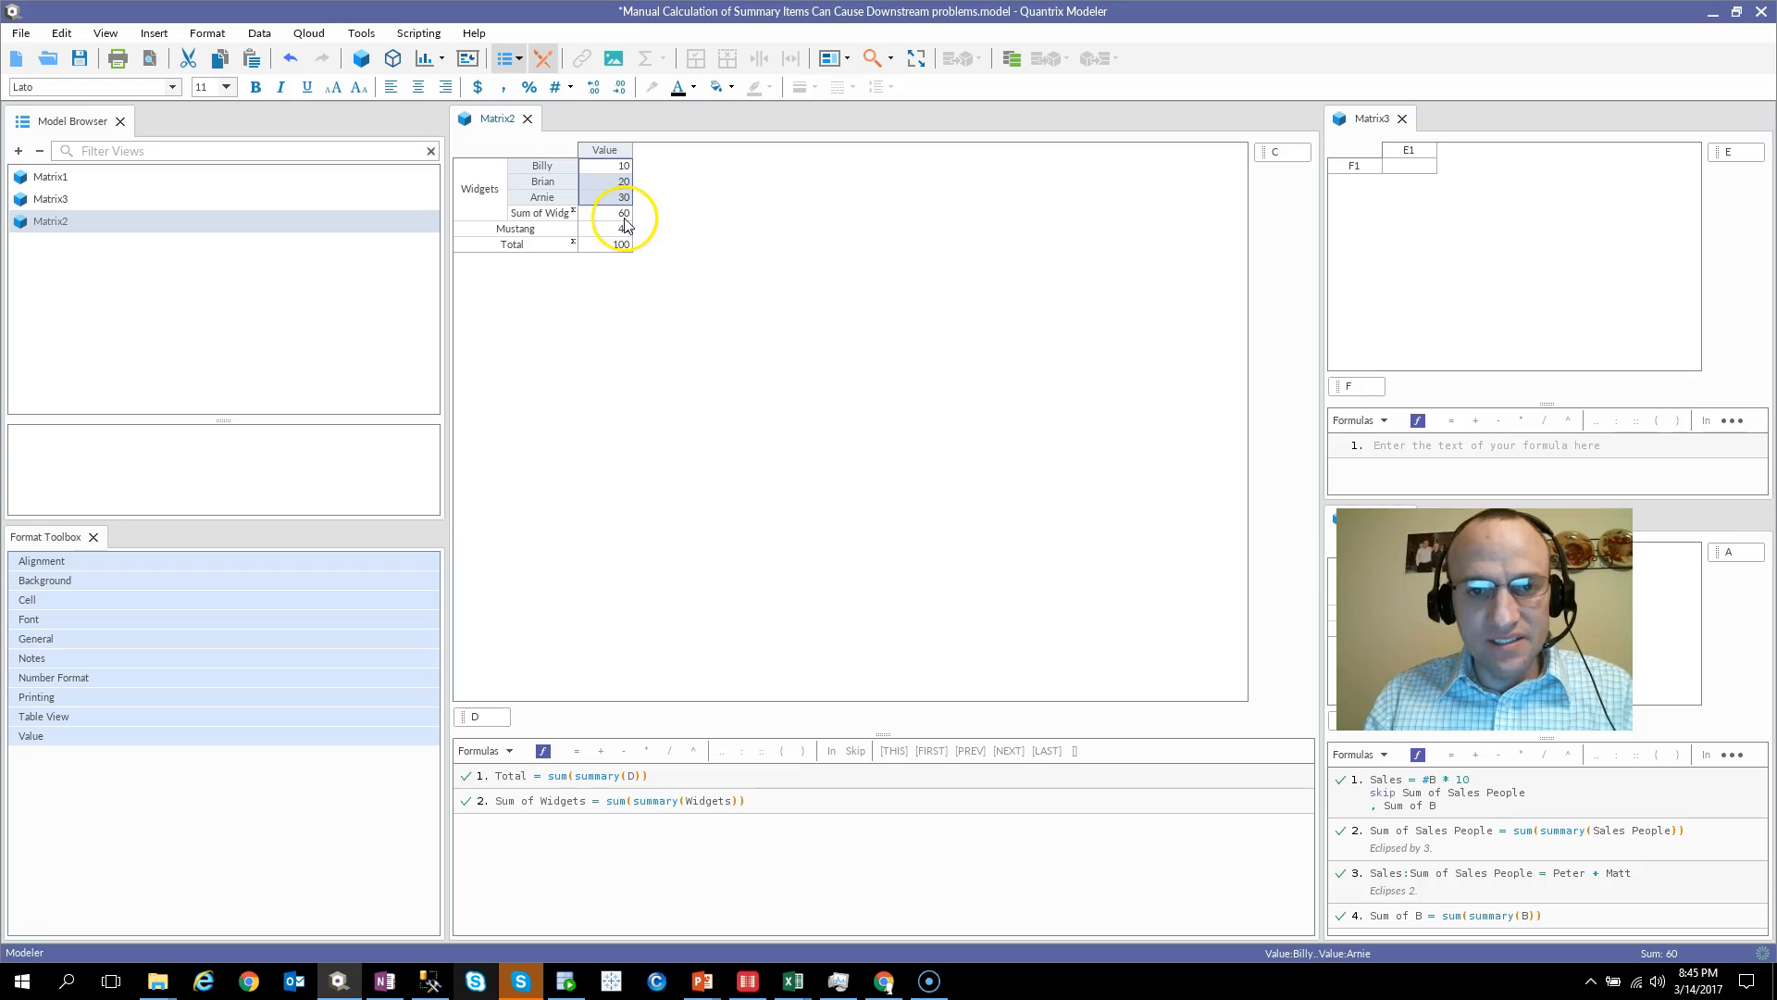
click(625, 215)
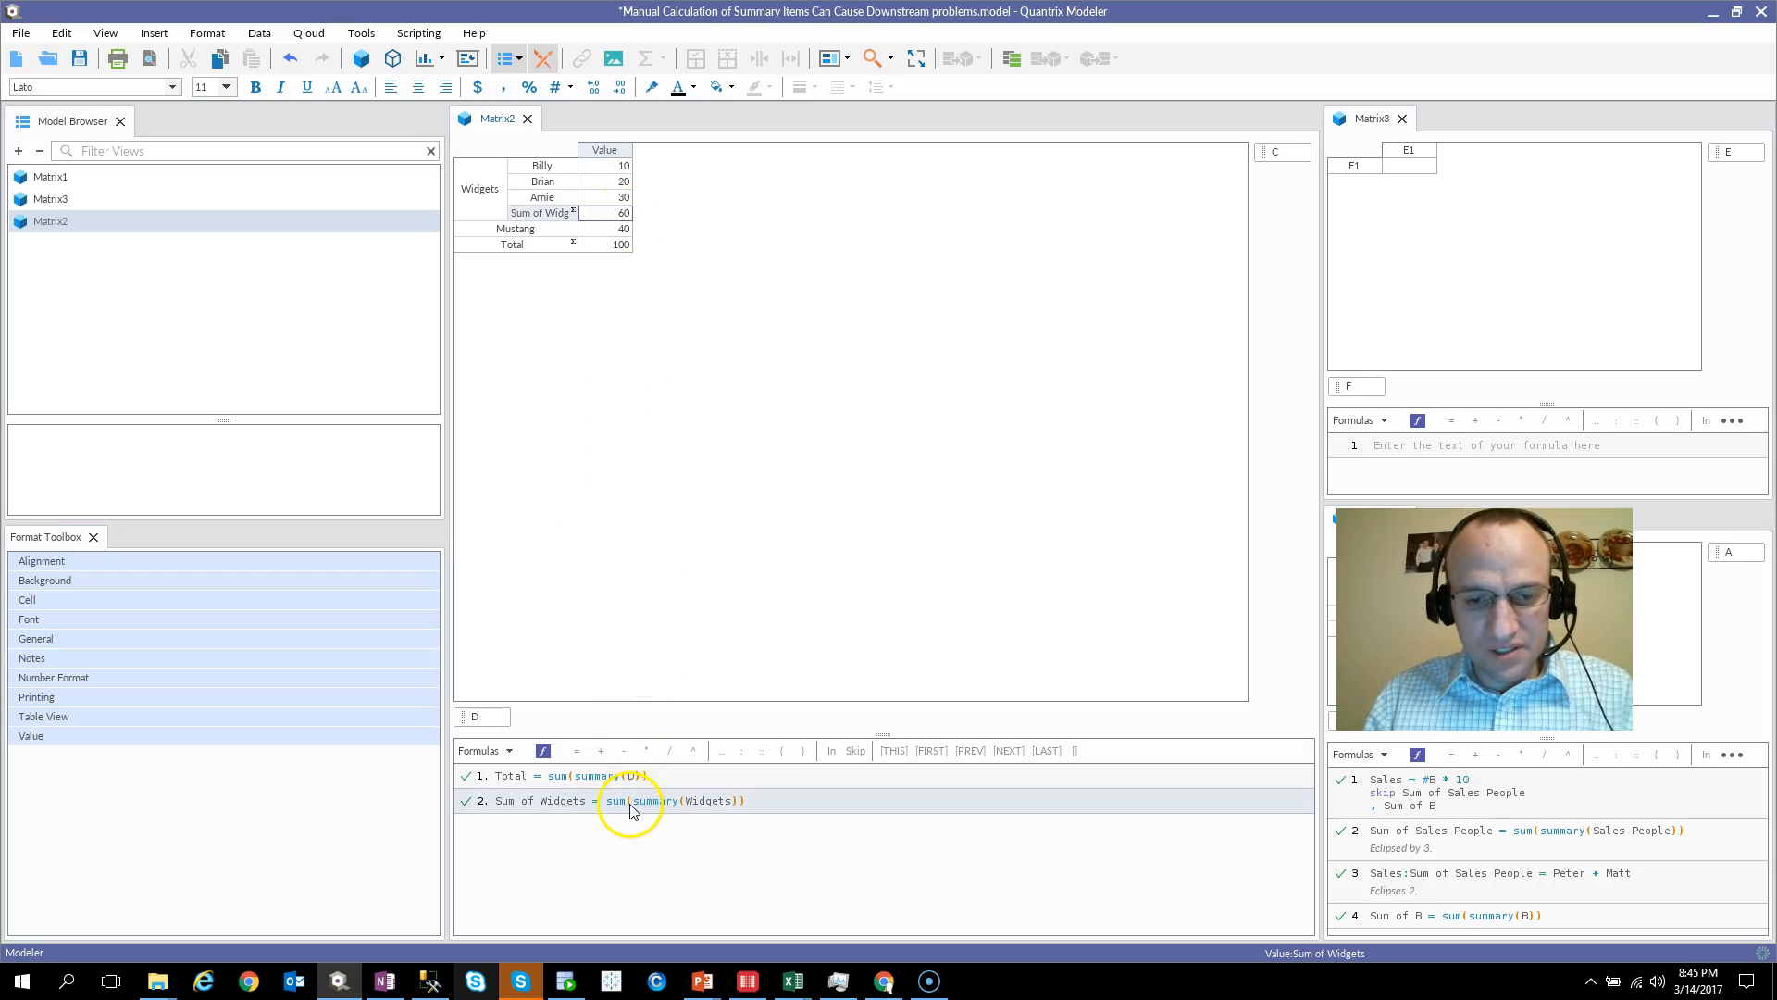
click(610, 248)
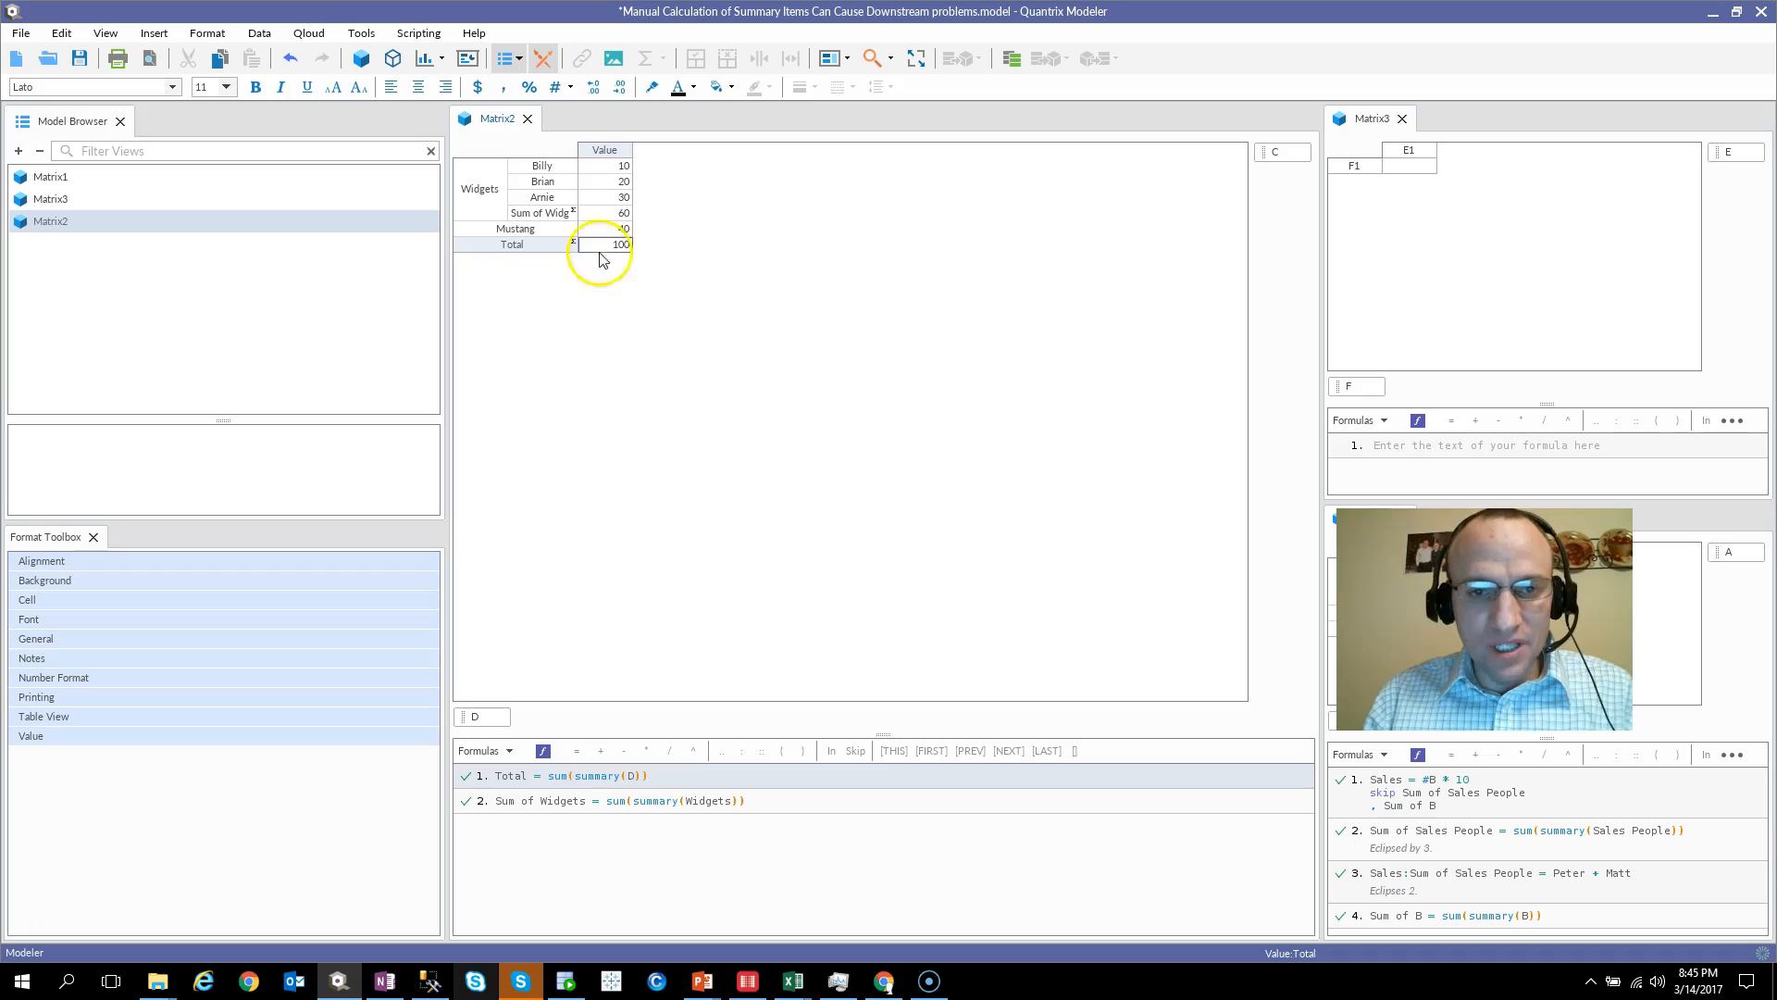
Compare the value and formula of Sum of Widgets with those of Total in Matrix2.
click(618, 214)
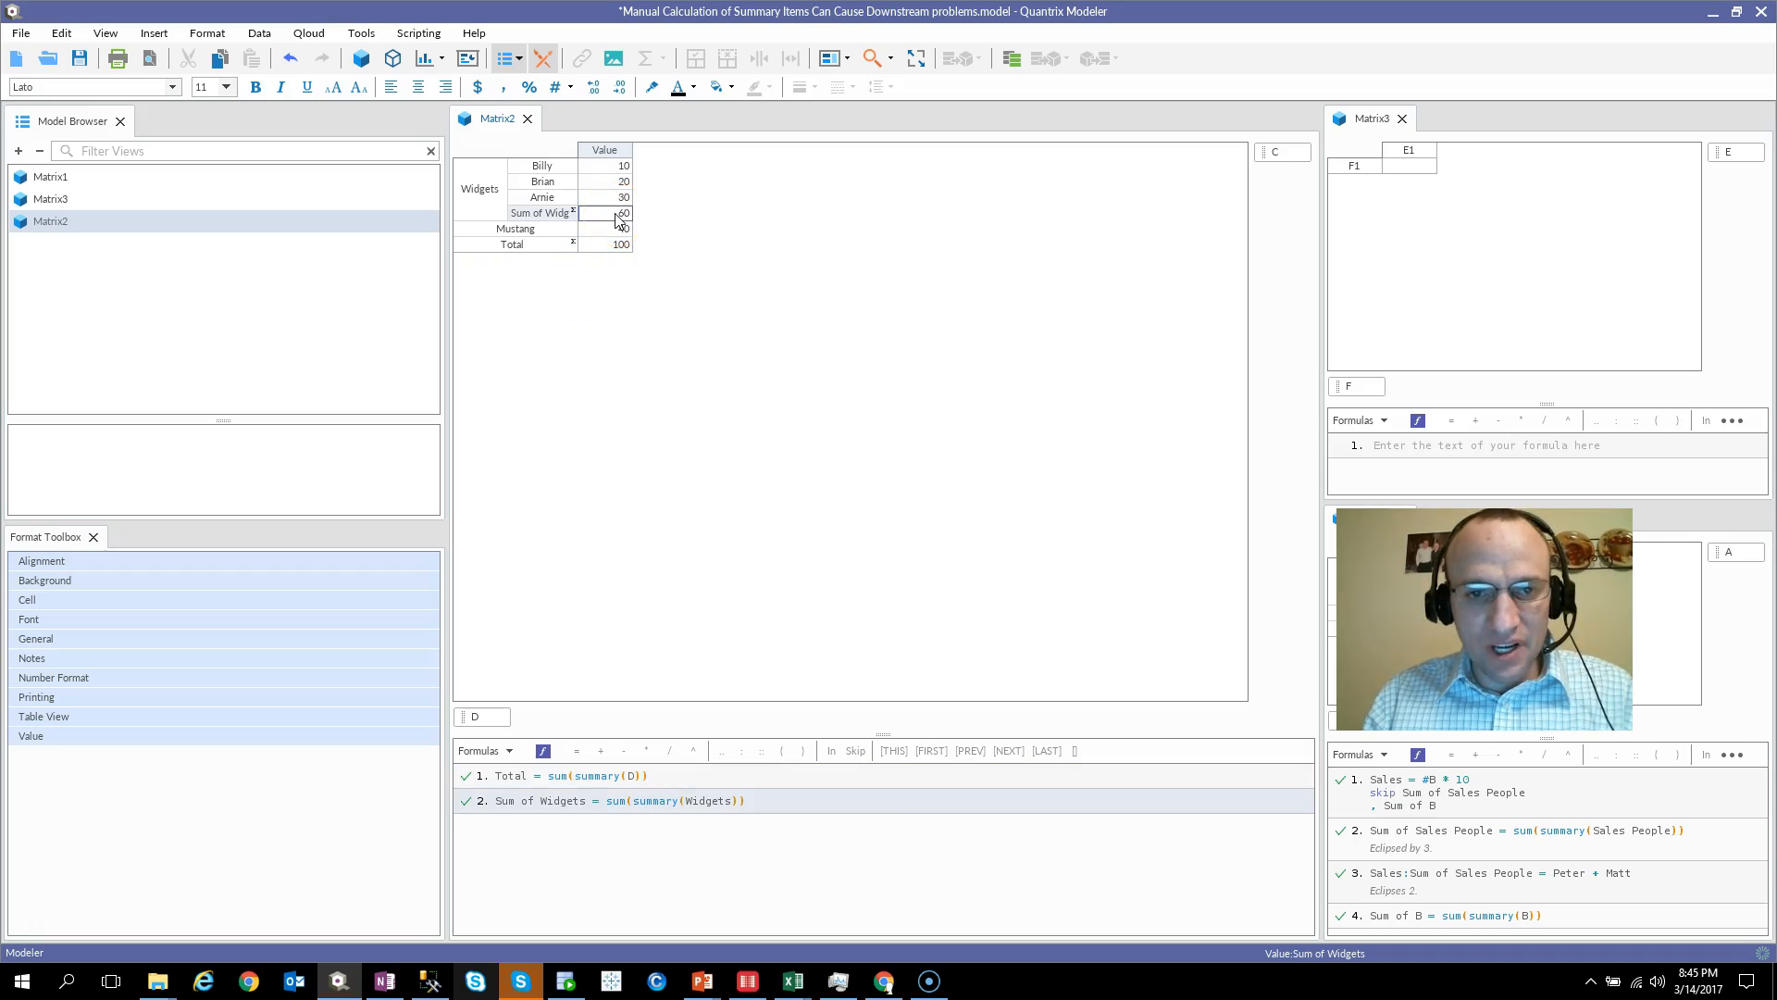
click(612, 245)
click(612, 215)
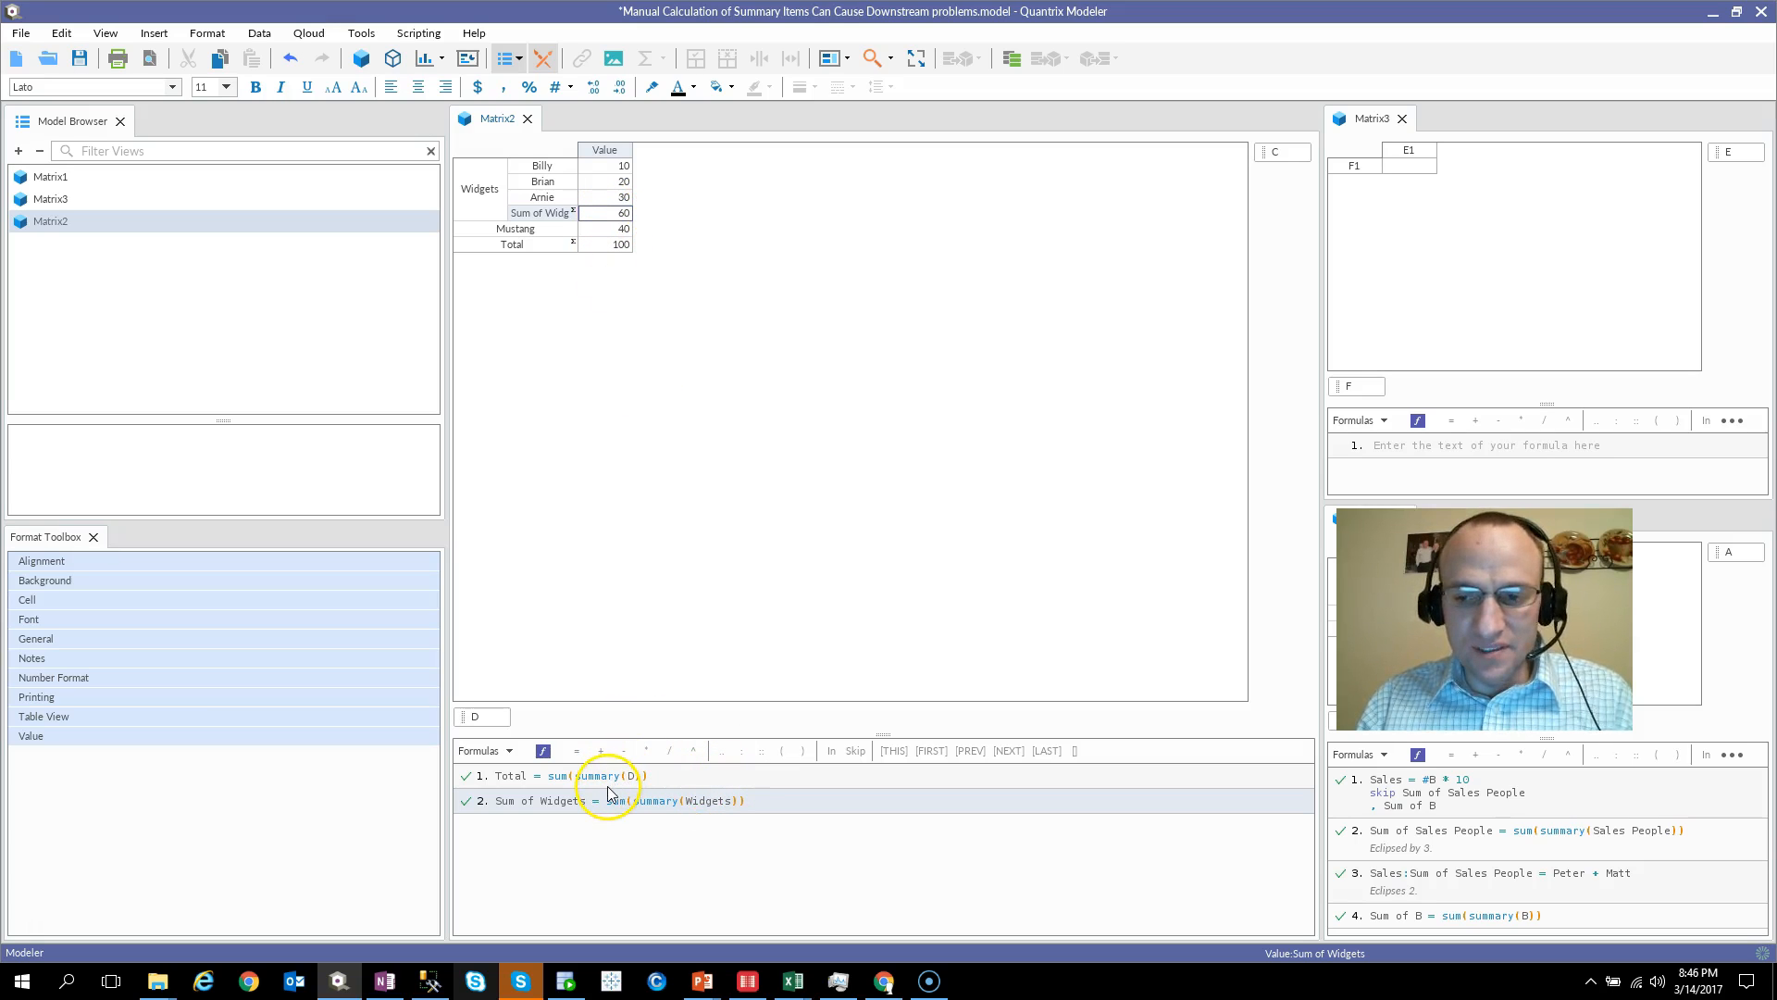
Show the function list, search it for "summar", and clear the search to restore all functions.
click(543, 755)
click(132, 598)
text(summar)
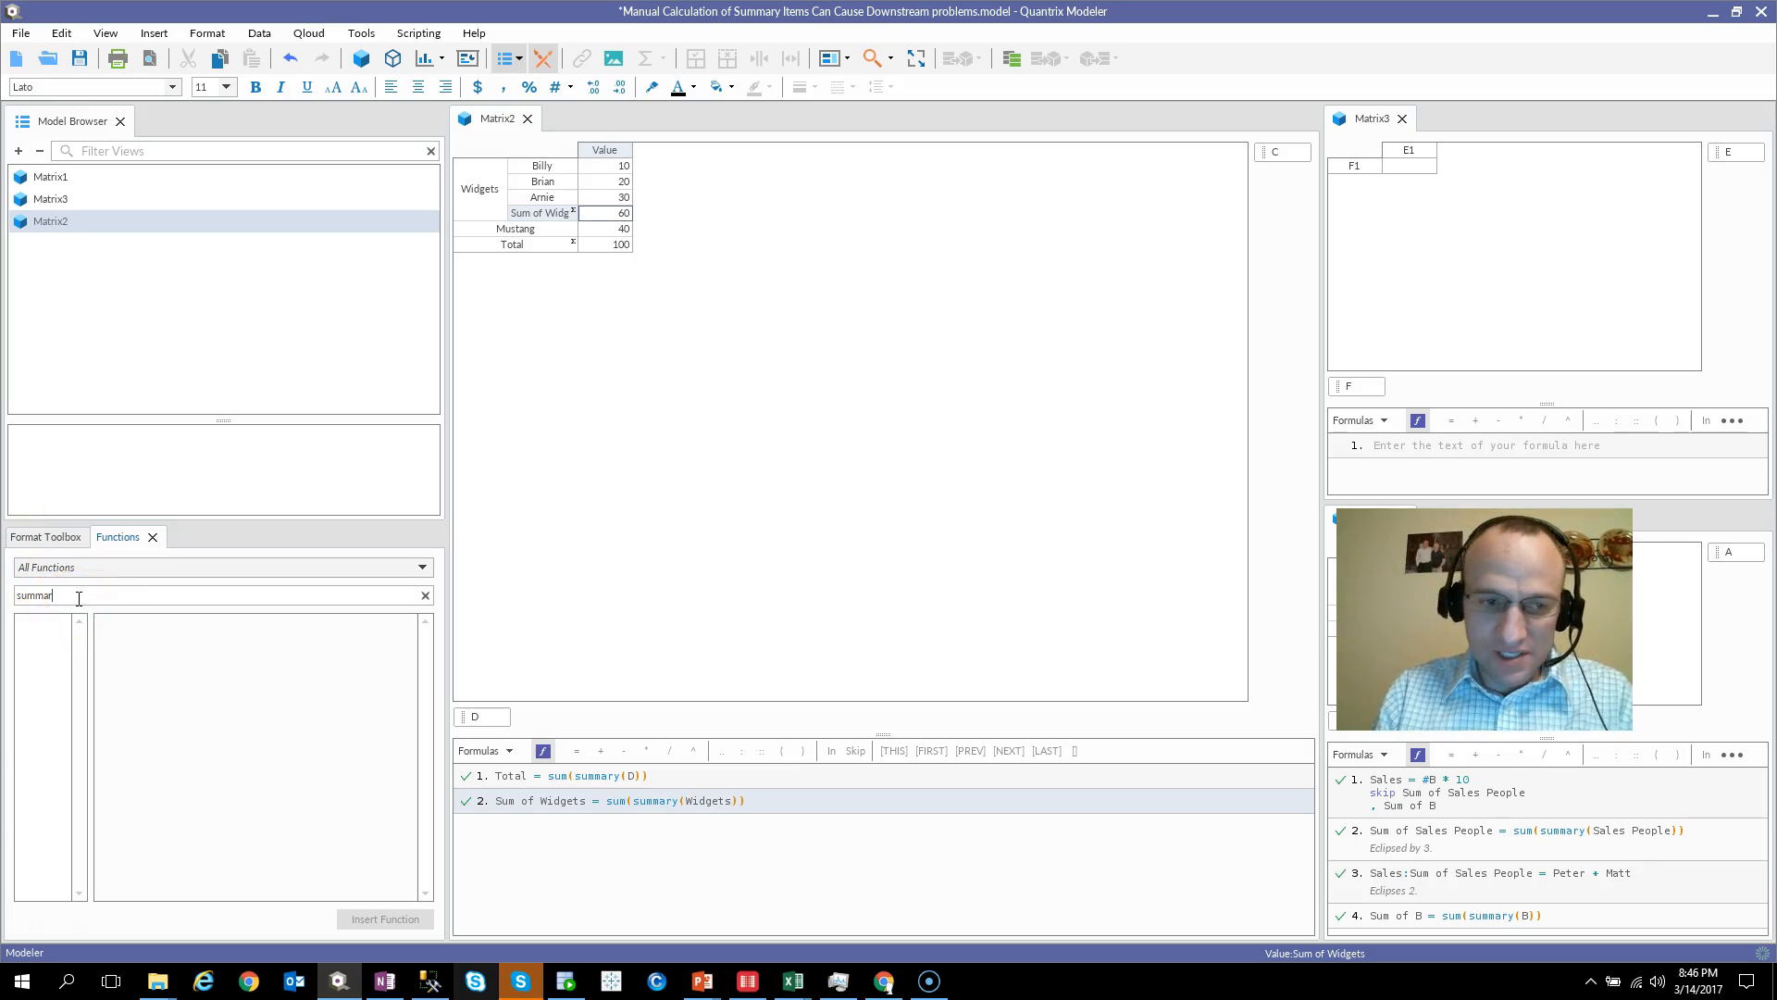
key(BackSpace)
key(BackSpace)
key(BackSpace)
key(BackSpace)
key(BackSpace)
key(BackSpace)
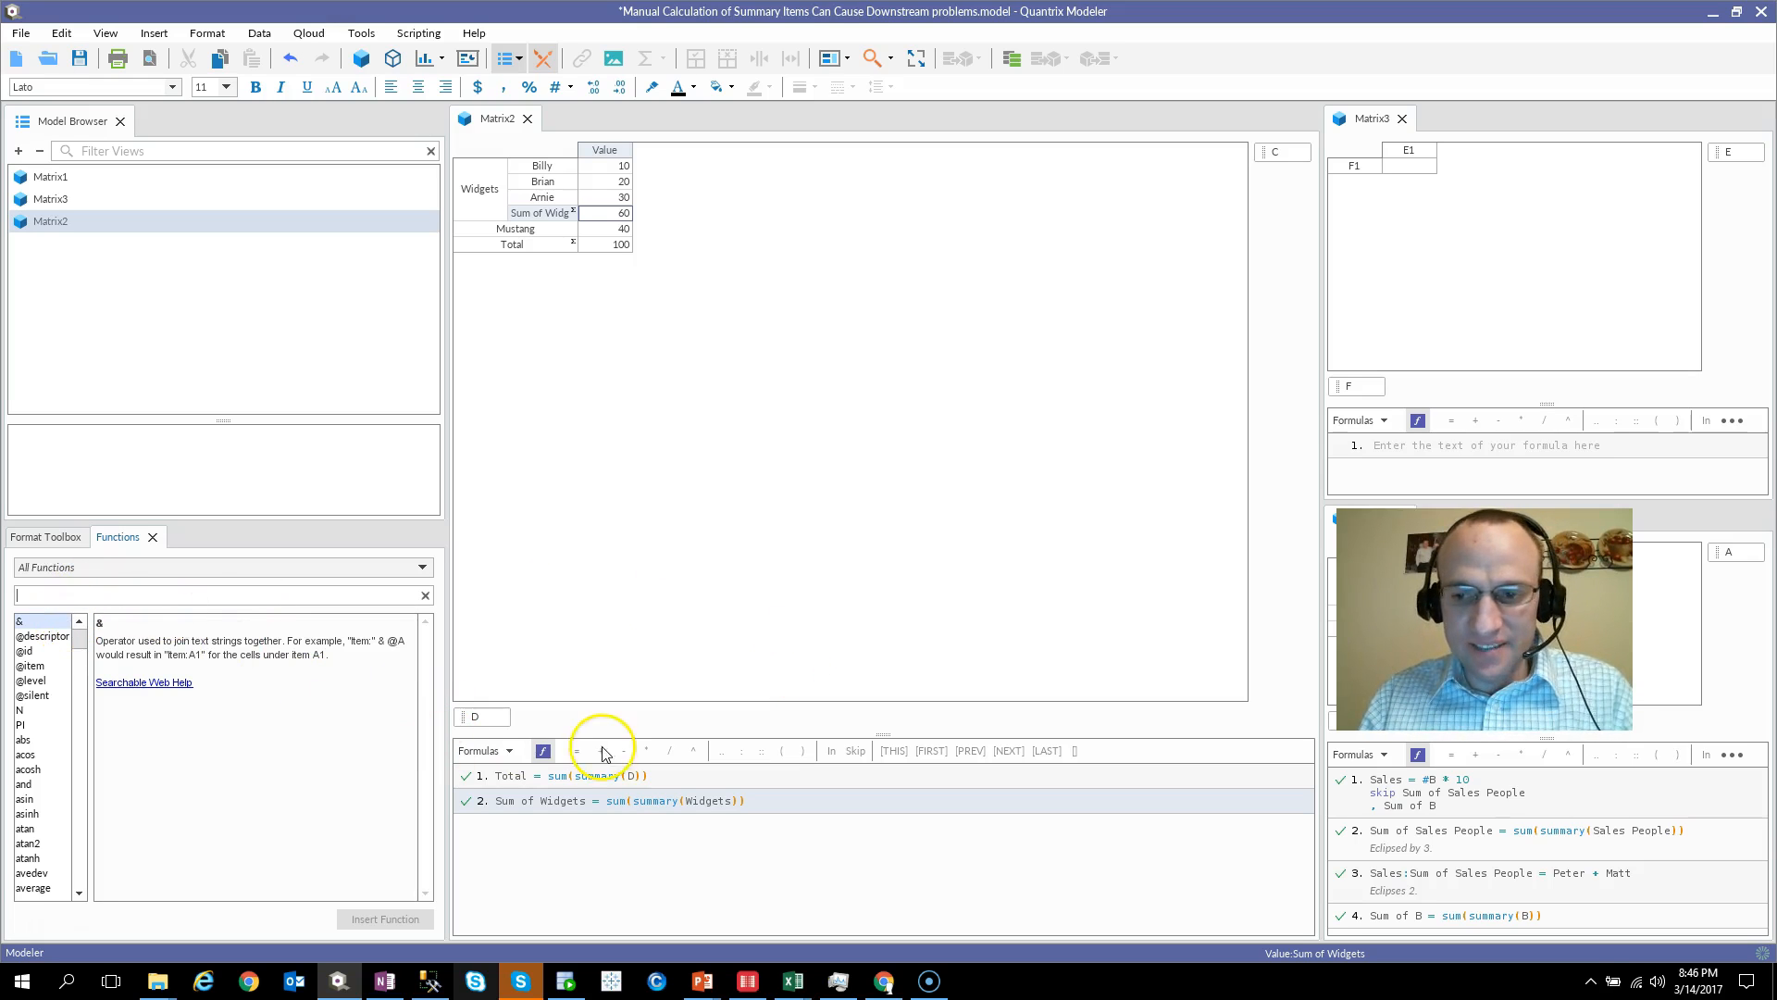
click(658, 603)
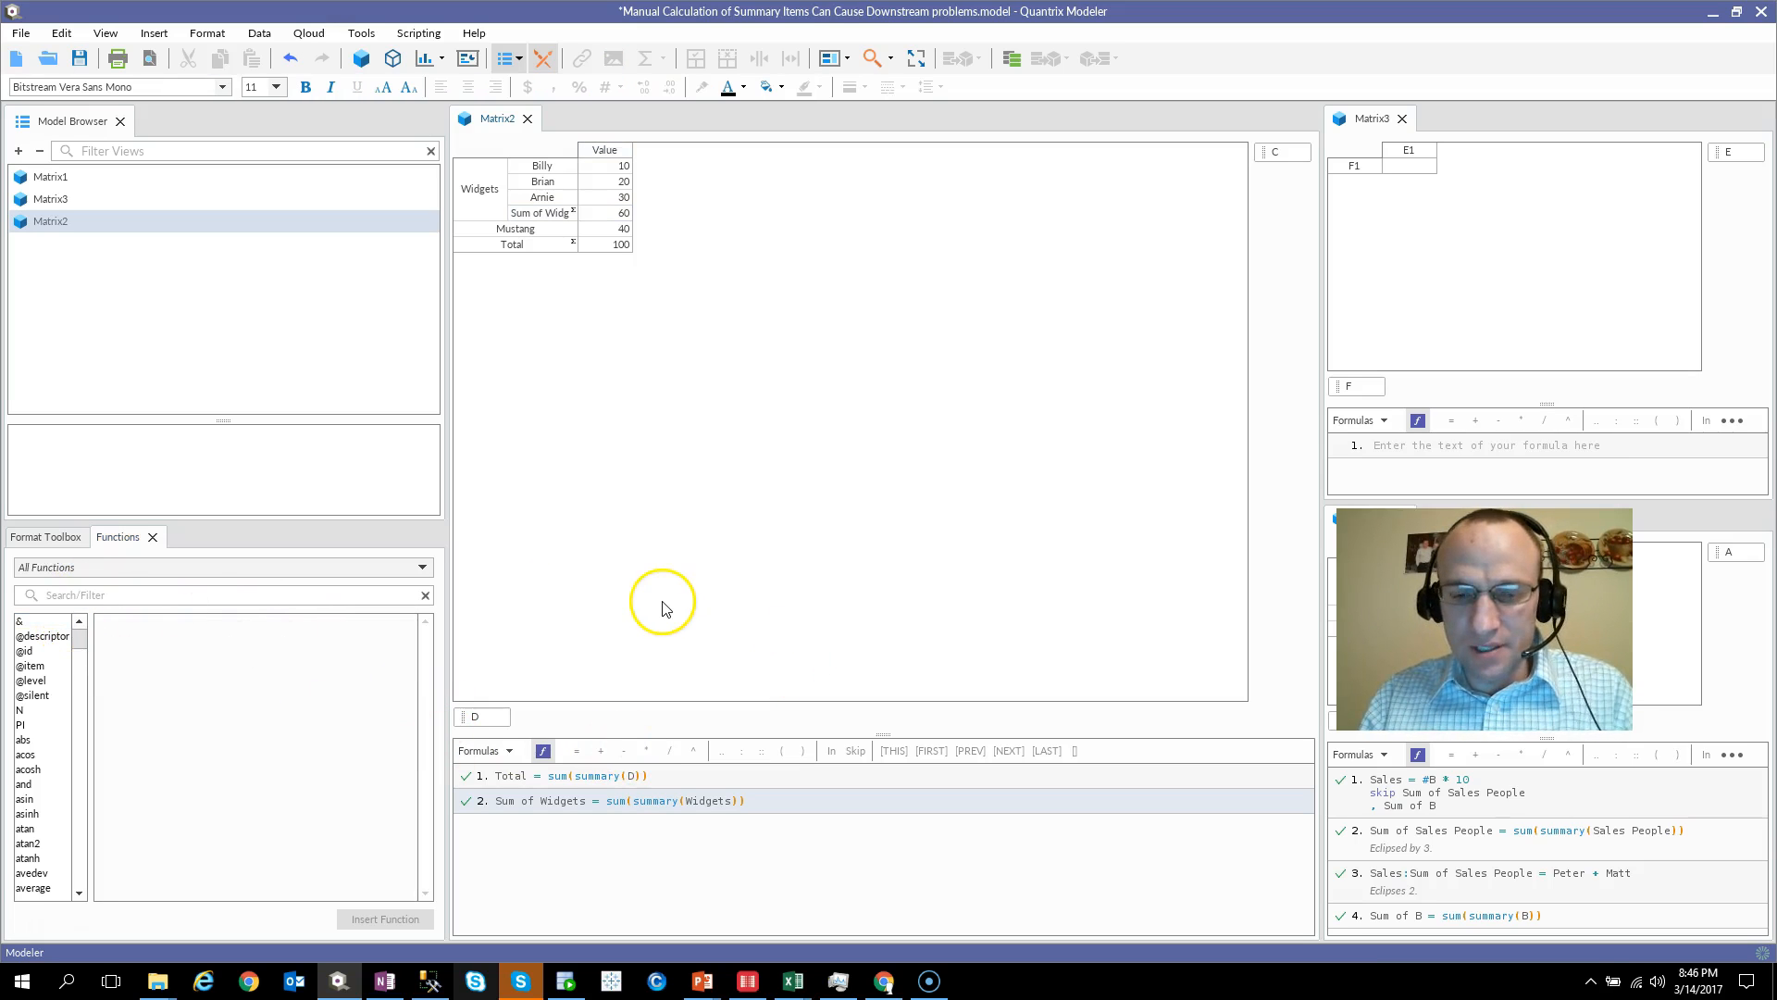
Check the three individual Widgets items against Sum of Widgets and the Total to see what each summary includes.
click(611, 215)
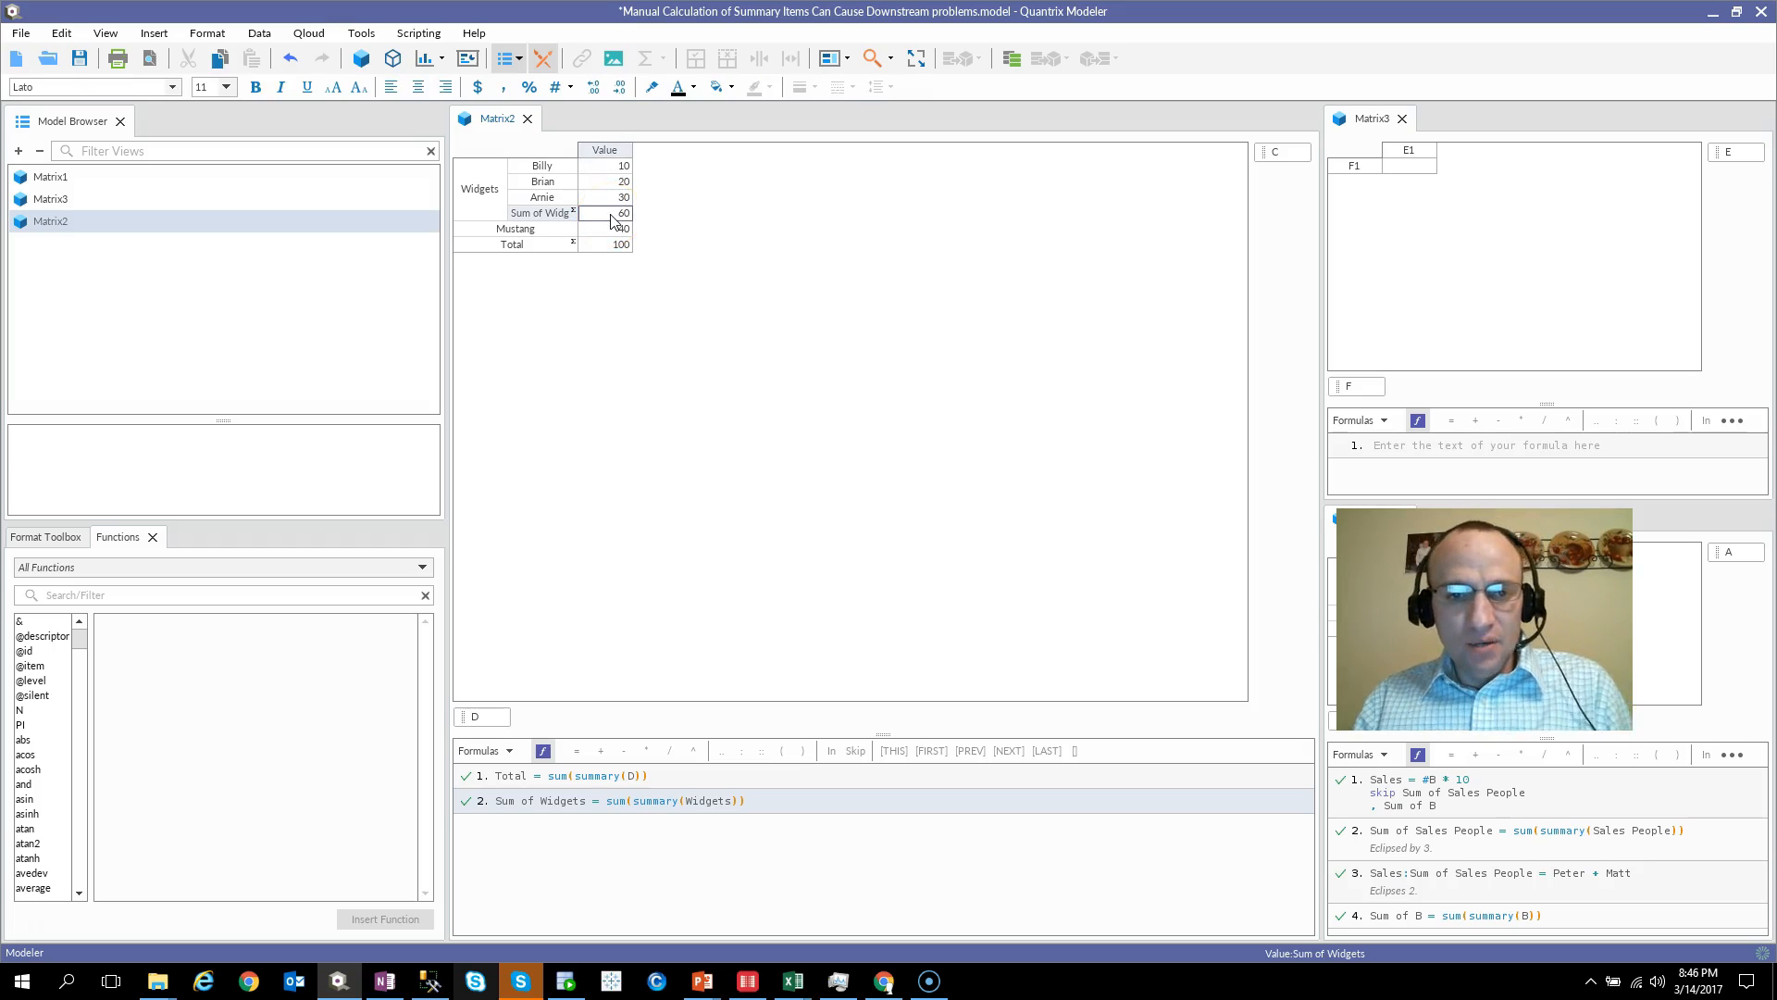
drag(551, 167, 544, 199)
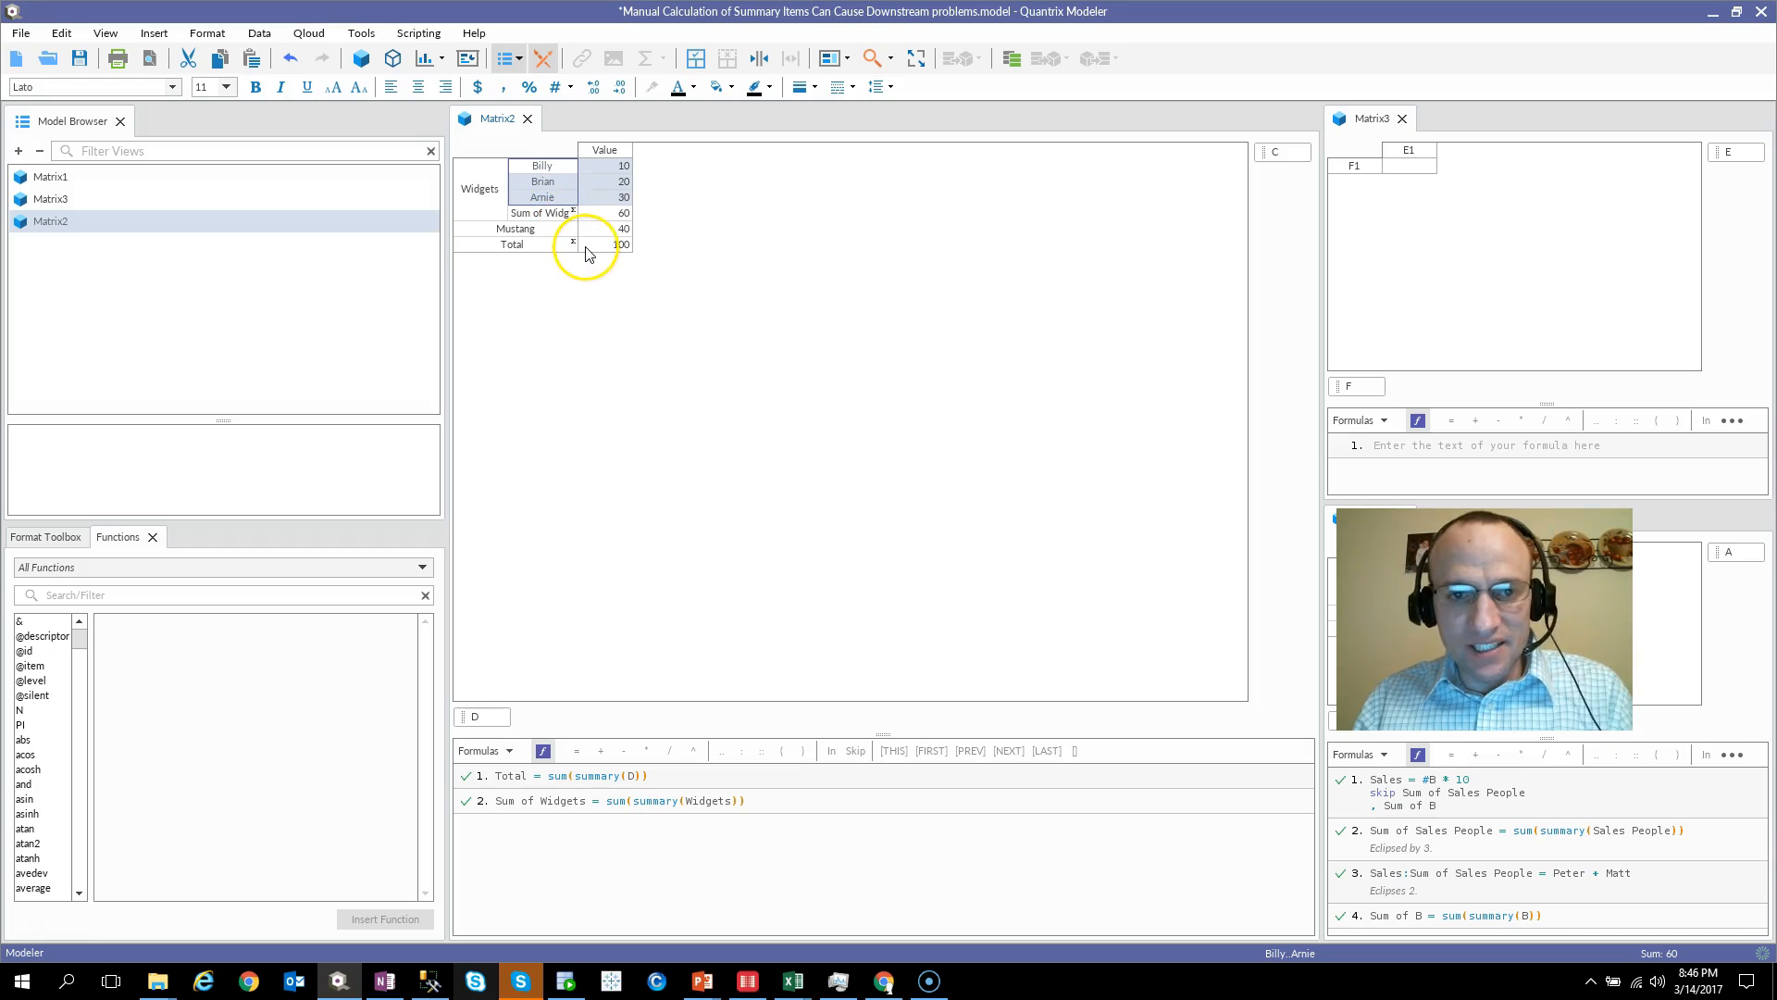
click(585, 248)
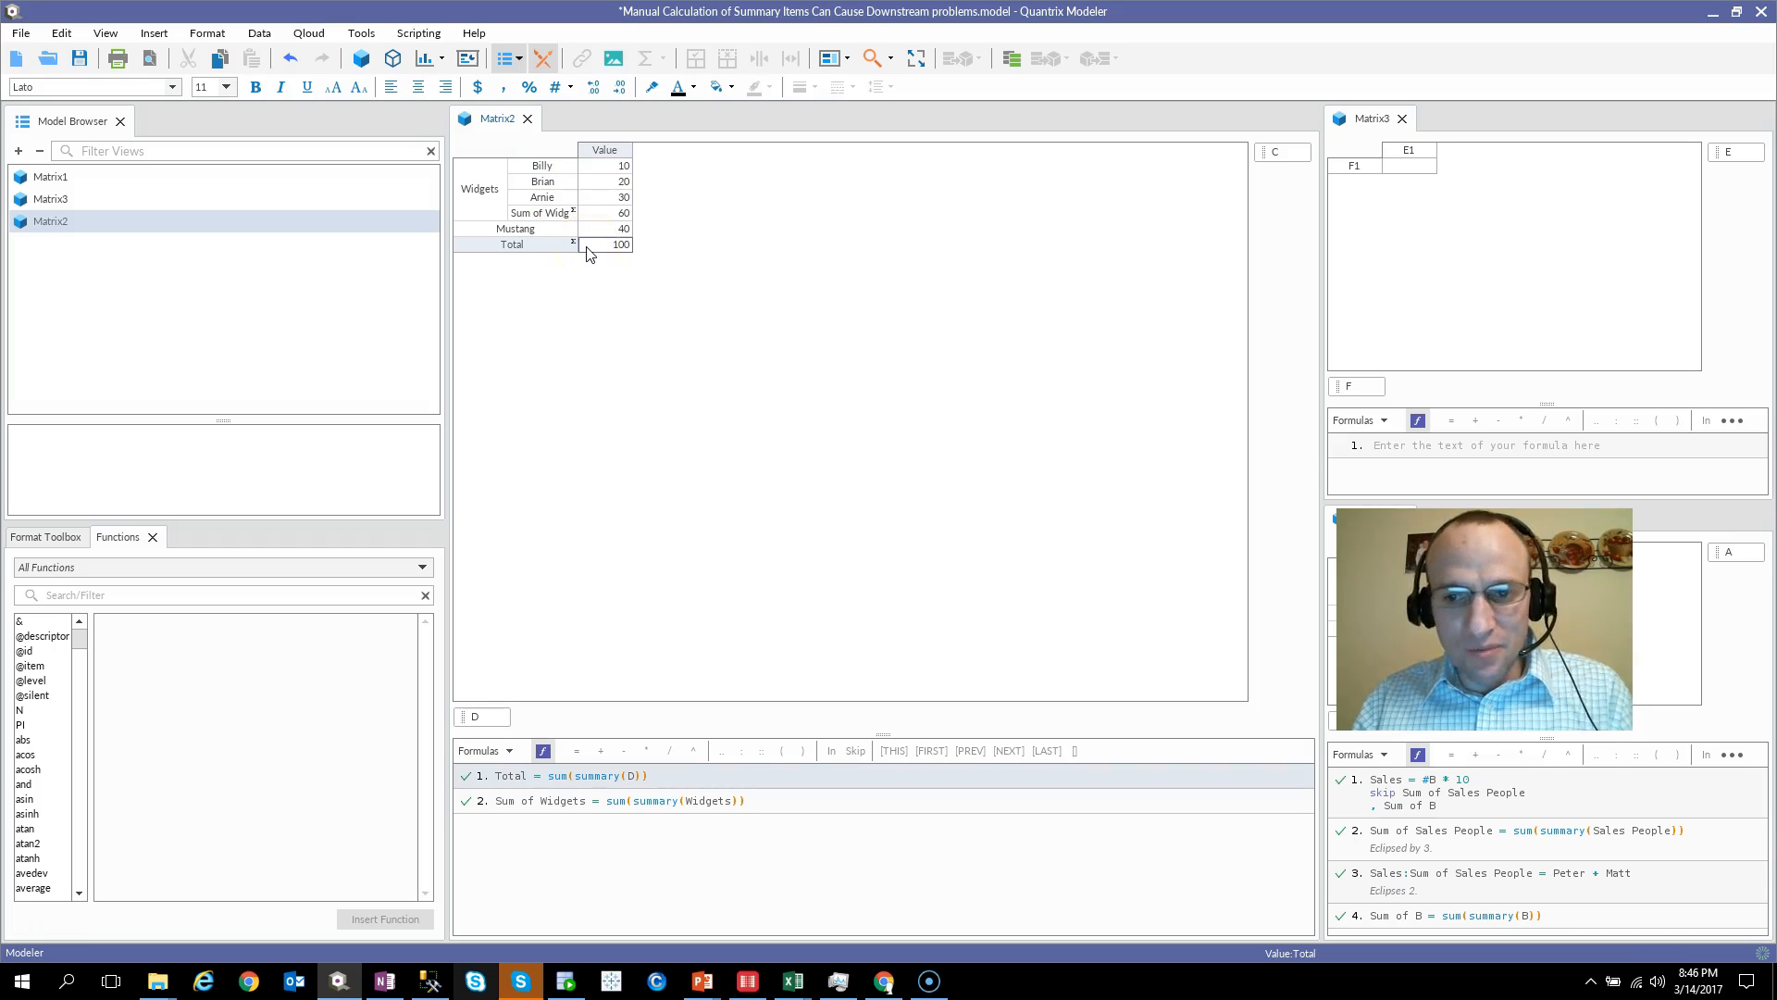
click(568, 248)
click(603, 246)
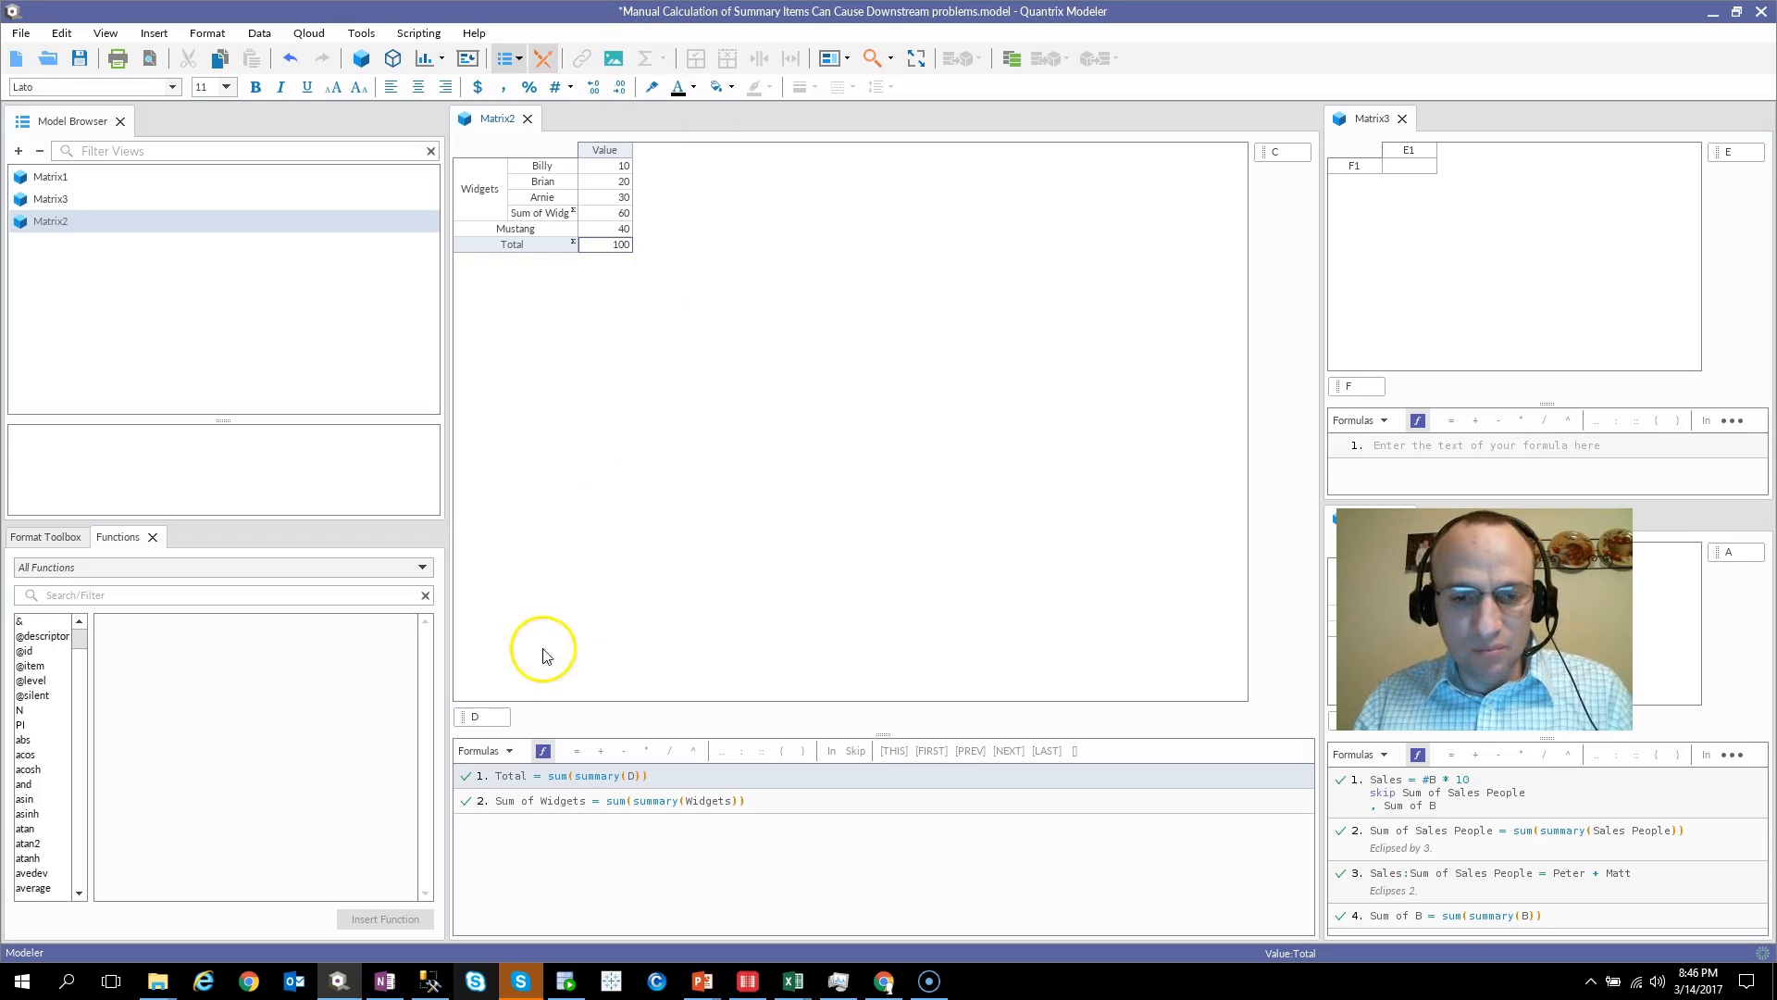
Review the summary types that can be inserted for category D, and switch to the PowerPoint contact slide.
right_click(496, 719)
mouse_move(568, 822)
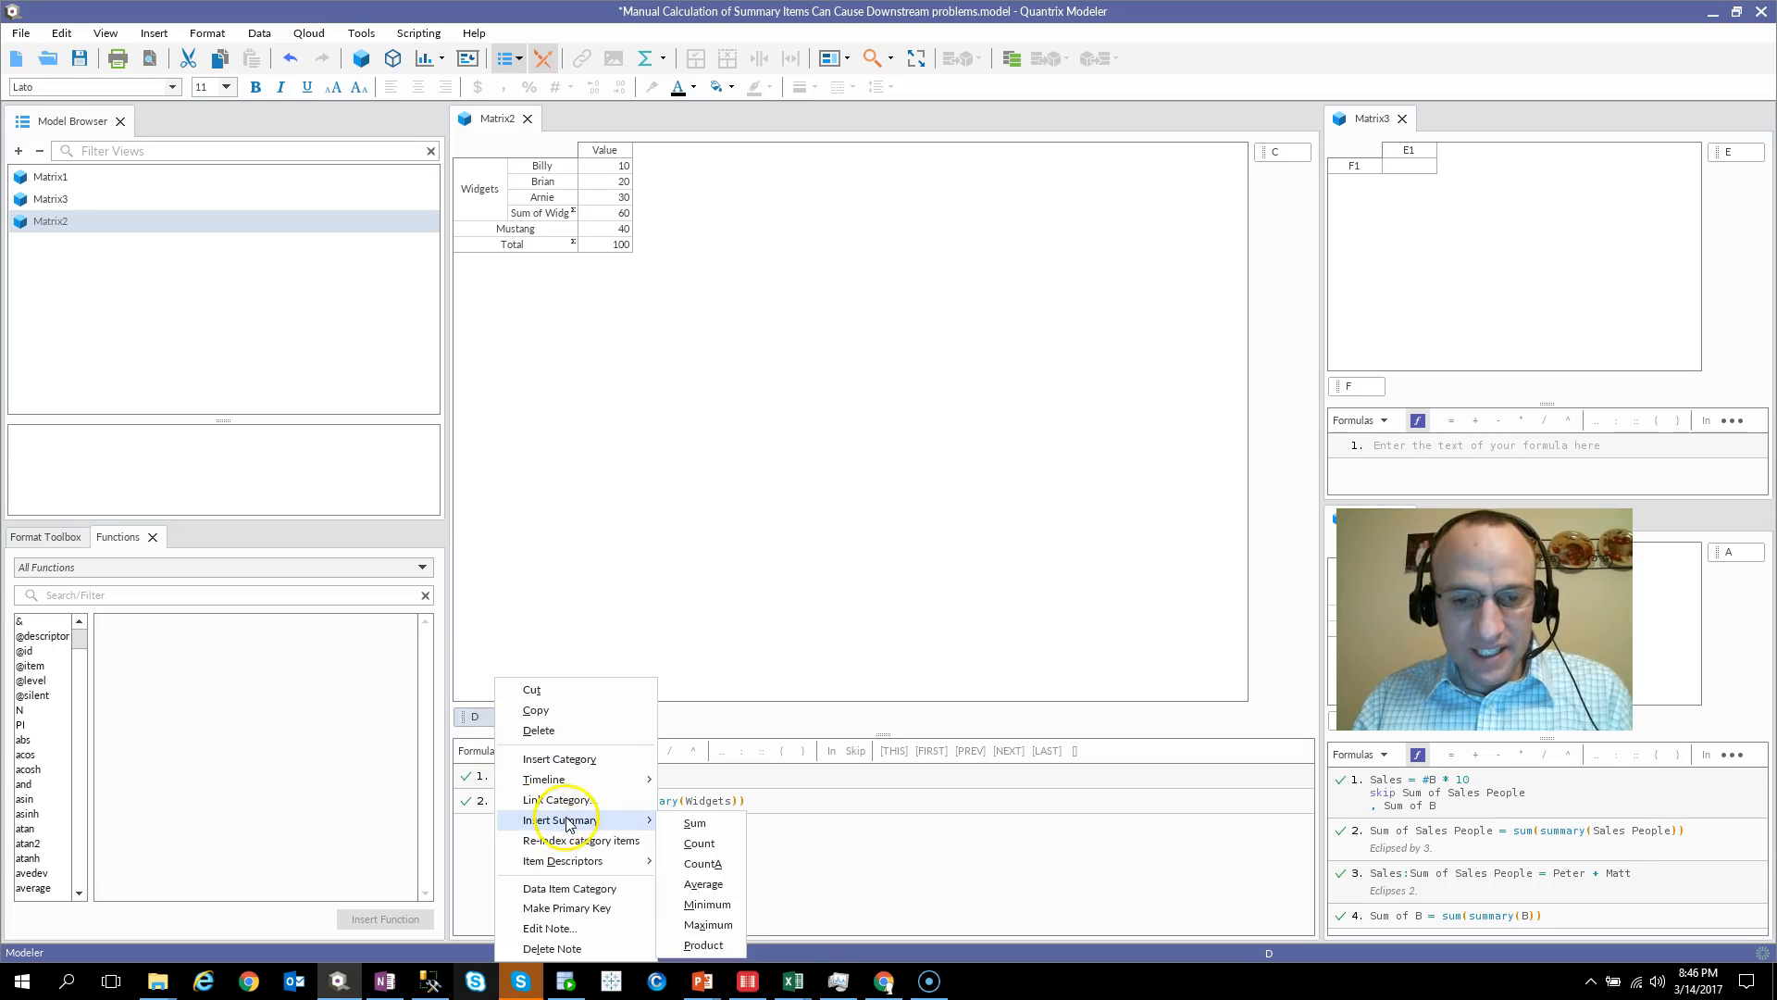
click(856, 798)
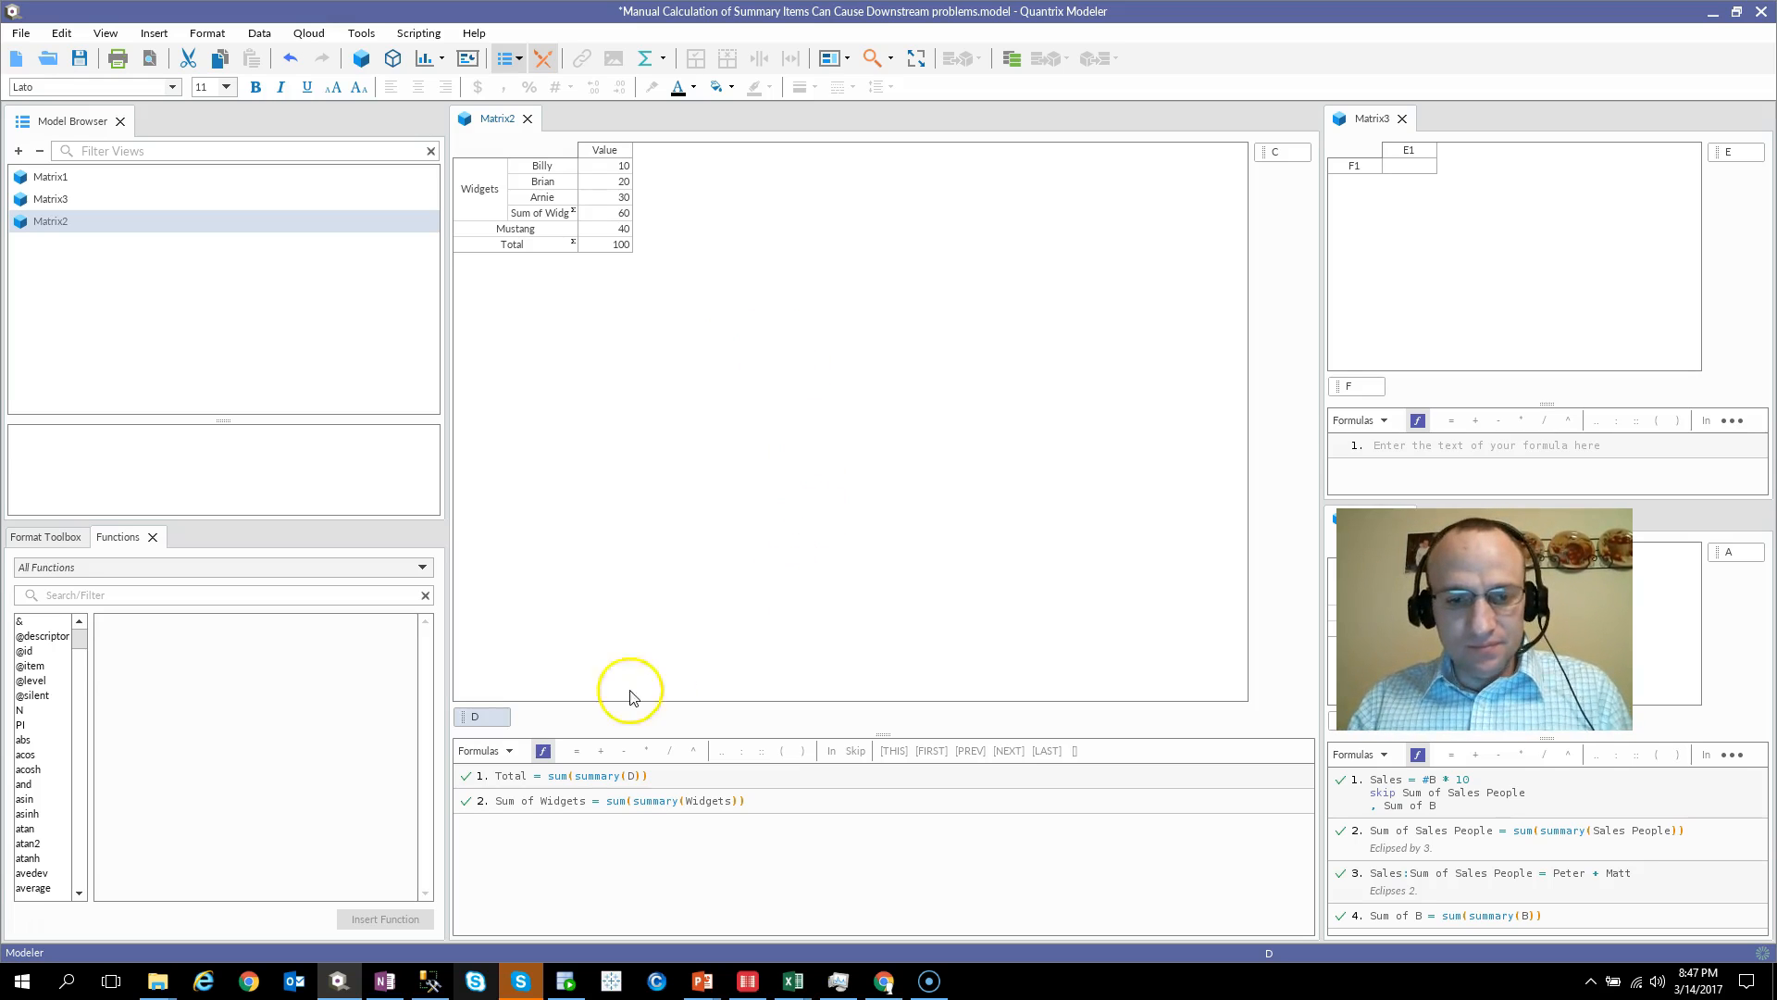
right_click(481, 718)
mouse_move(556, 823)
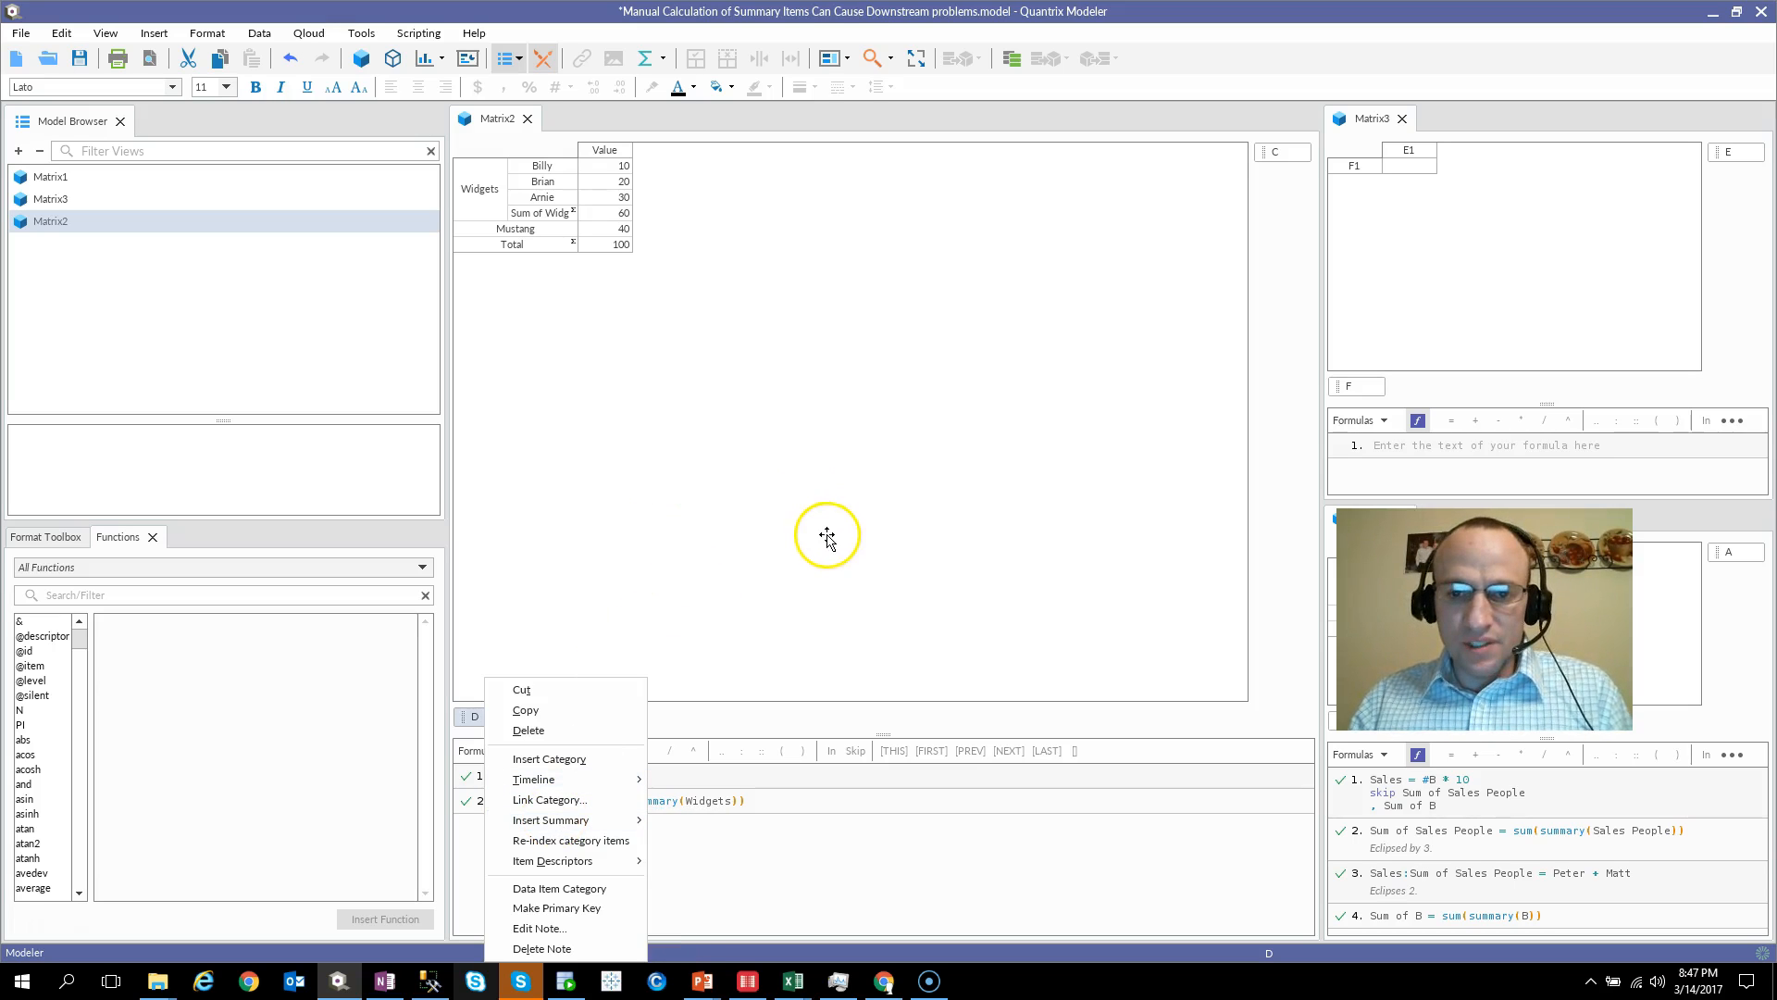
key(alt+Tab)
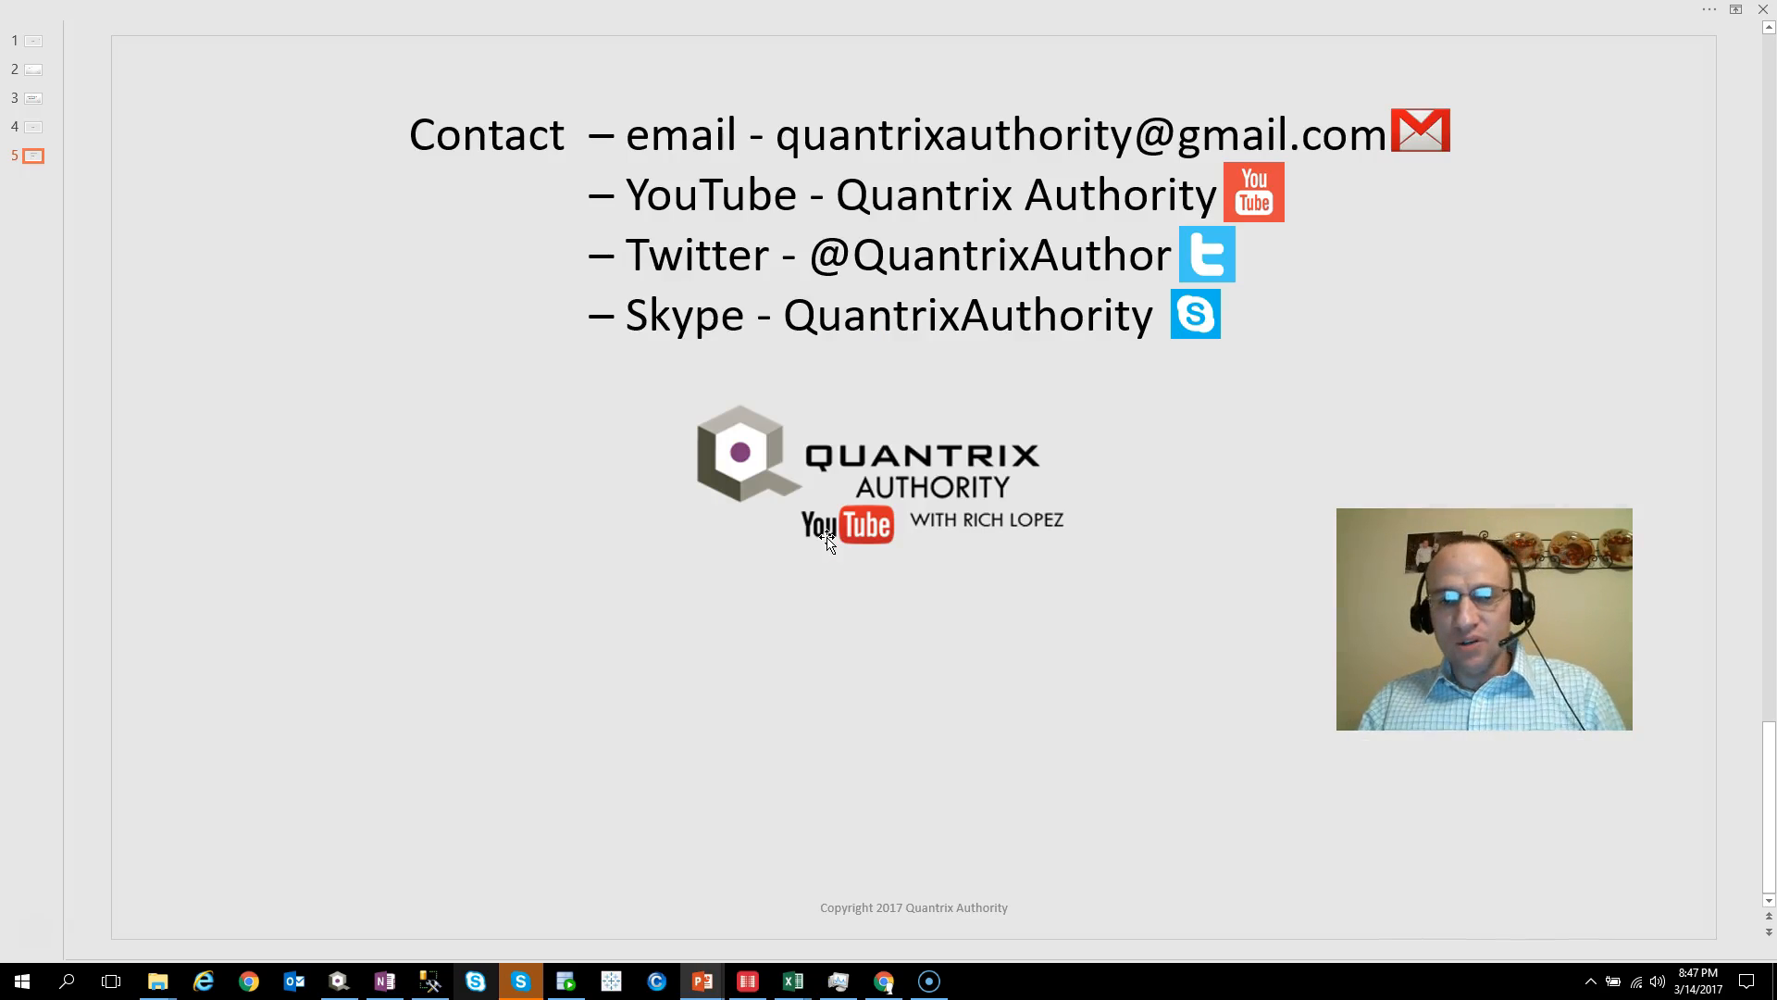